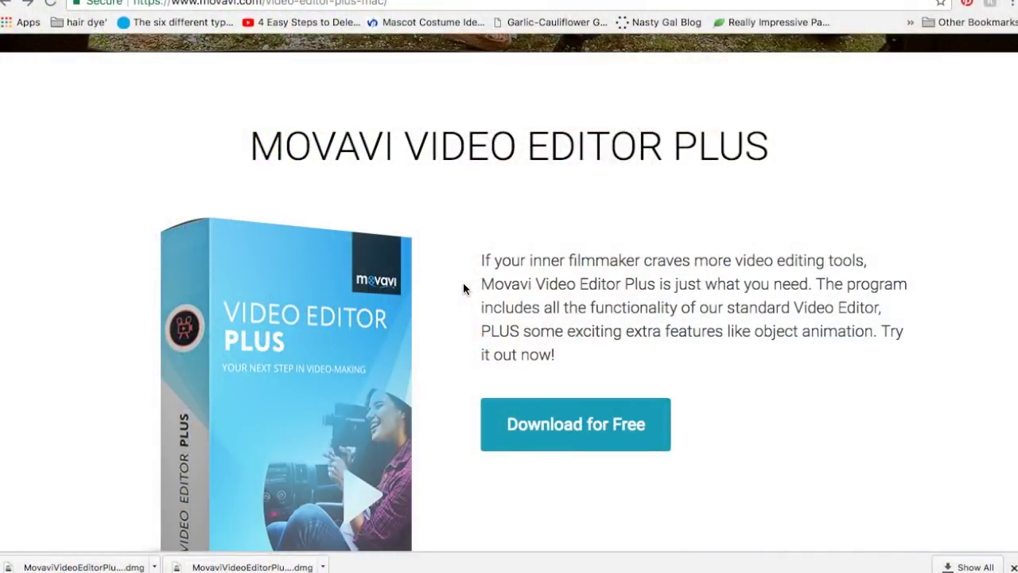
# Download the free Mac version of Movavi Video Editor Plus from its product page
pyautogui.scroll(3, 464, 288)
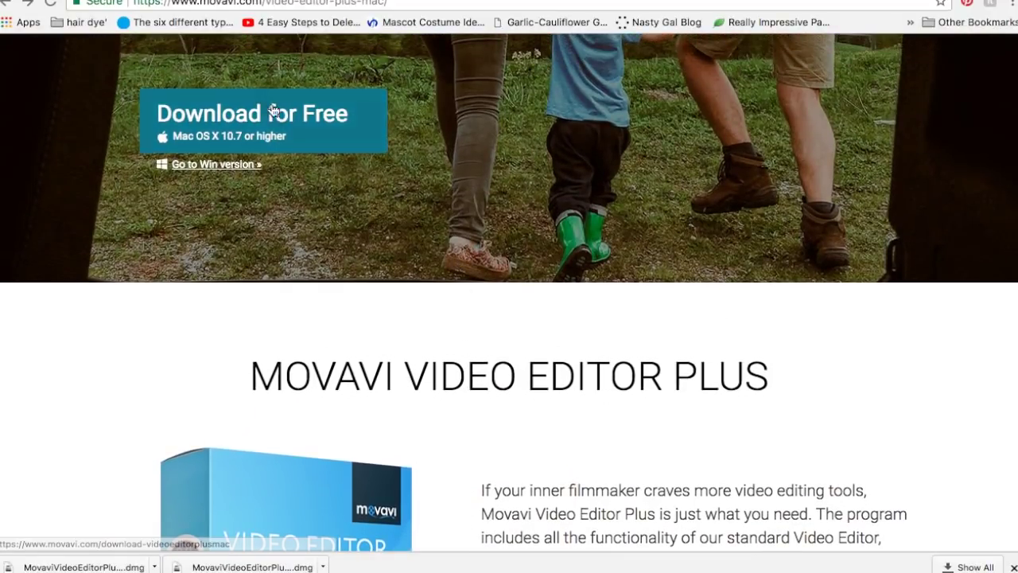
pyautogui.scroll(1, 321, 117)
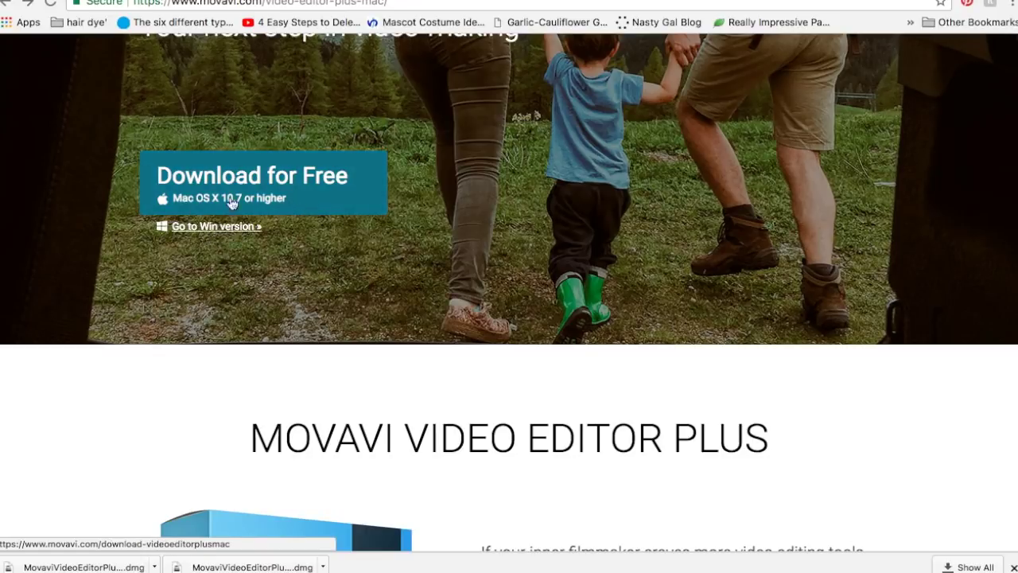
pyautogui.click(360, 191)
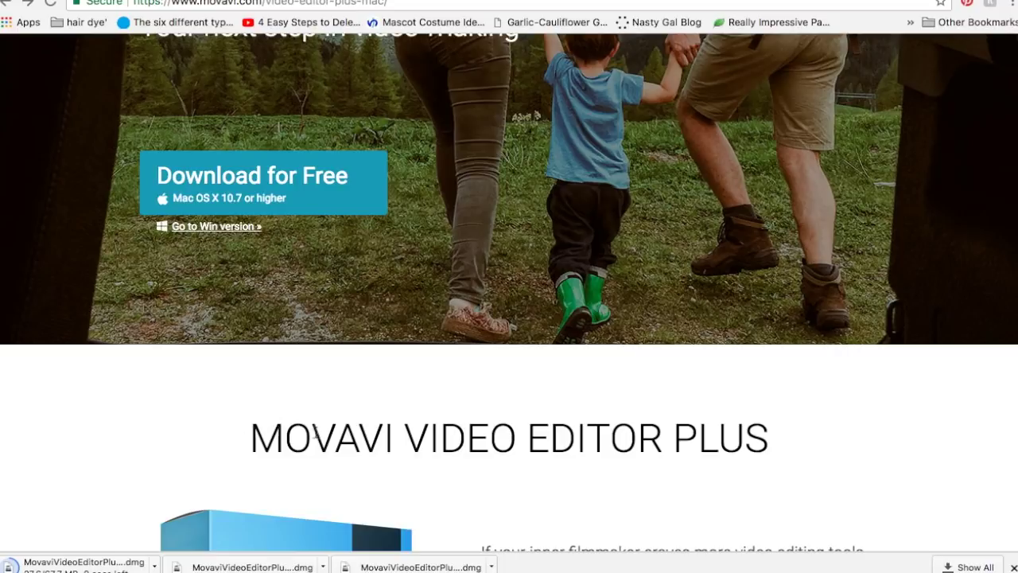
# Open the purchase page for Movavi Video Editor Plus for Mac and review the personal license options
pyautogui.scroll(-2, 329, 430)
pyautogui.scroll(-5, 329, 429)
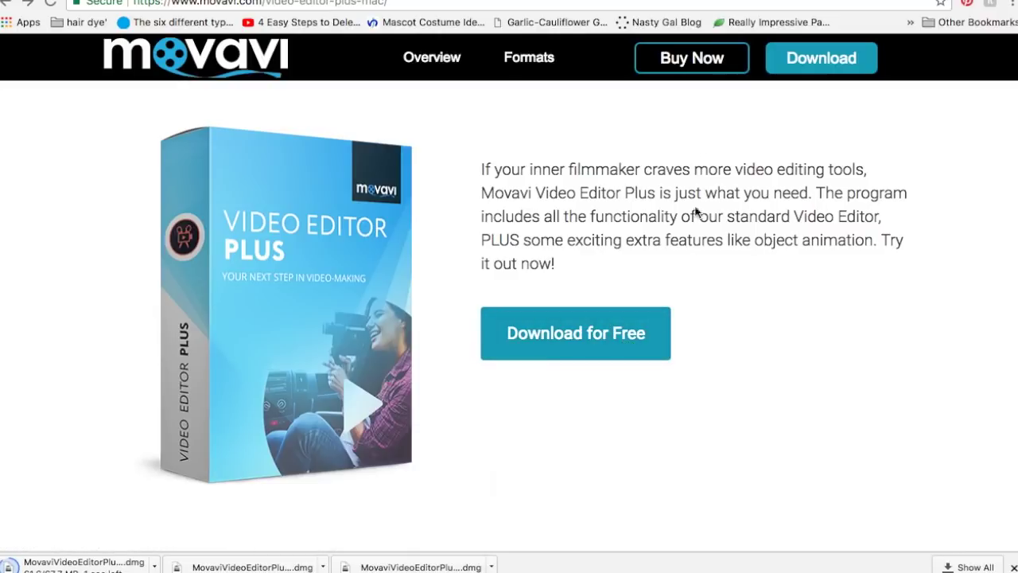
pyautogui.click(681, 73)
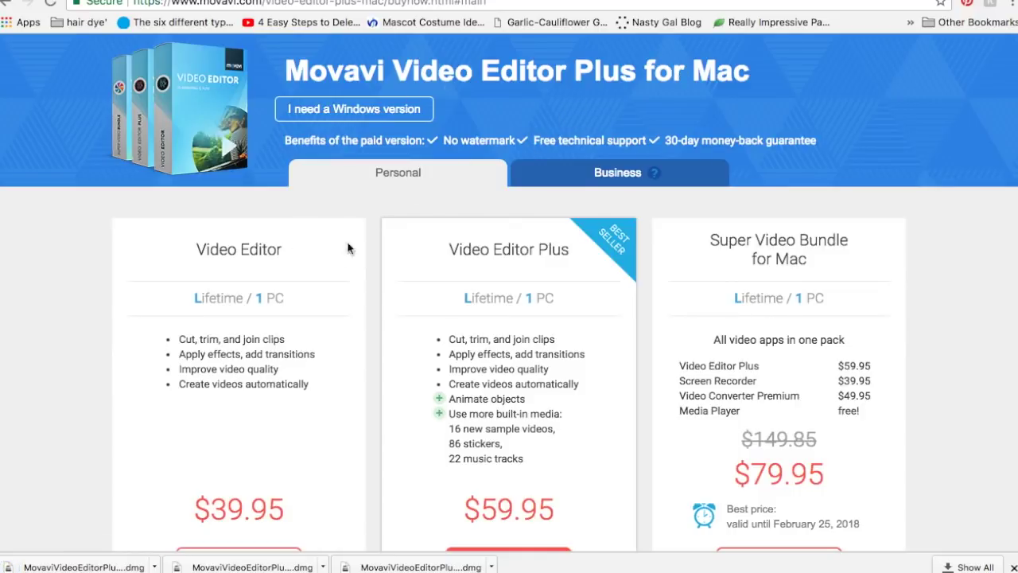
pyautogui.scroll(-2, 340, 265)
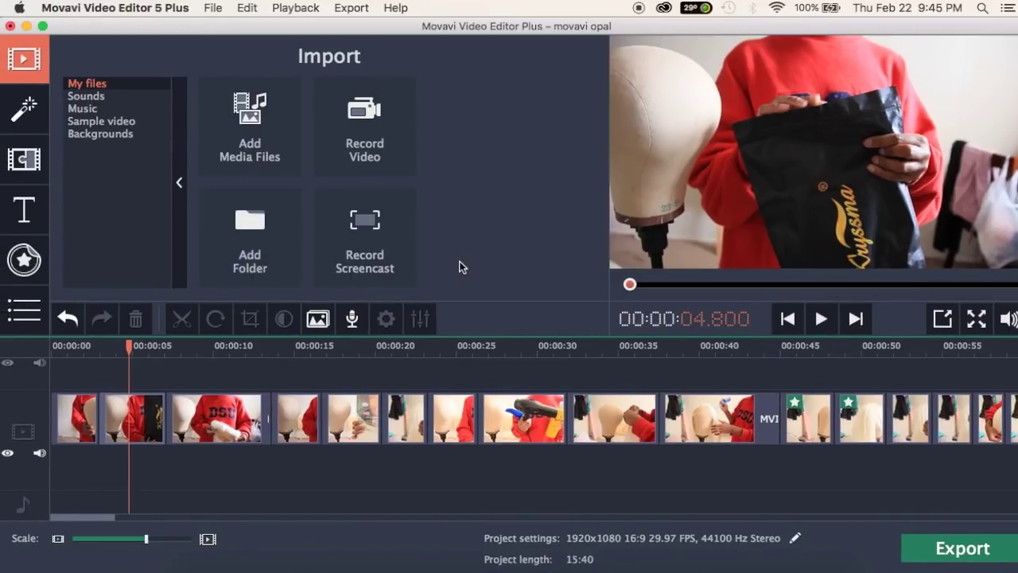
pyautogui.click(214, 11)
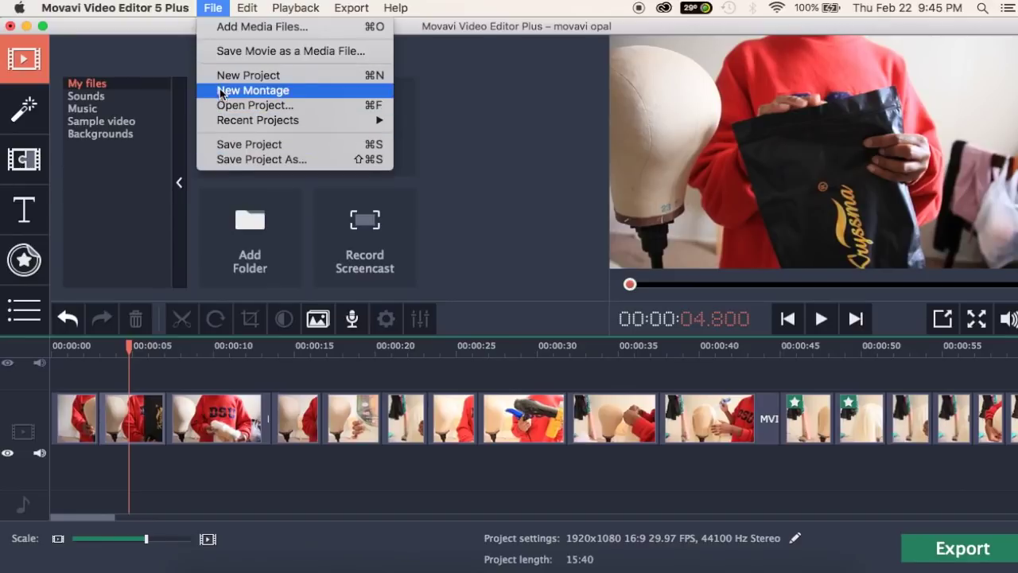
pyautogui.moveTo(246, 8)
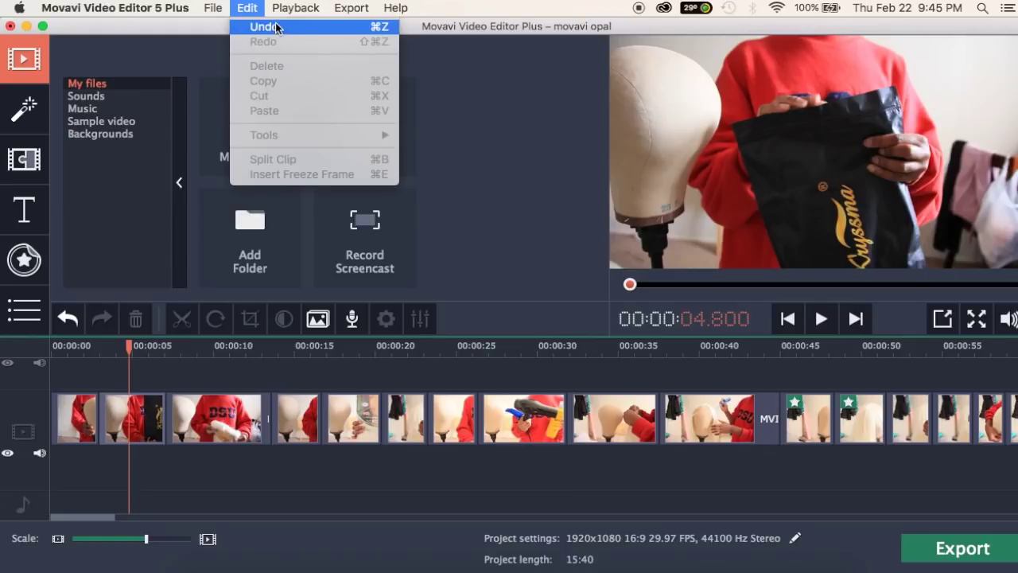
pyautogui.moveTo(294, 8)
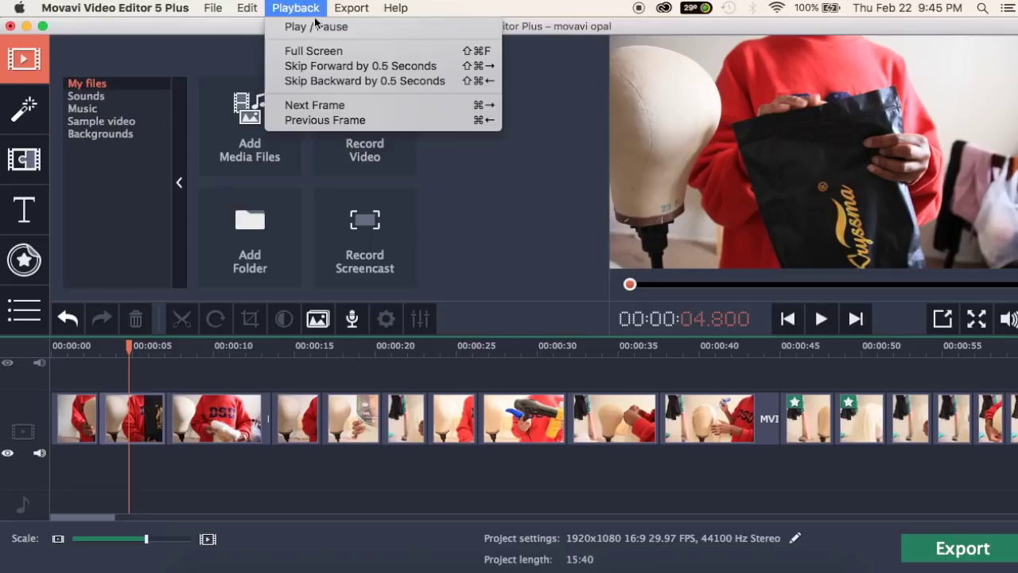
pyautogui.moveTo(351, 8)
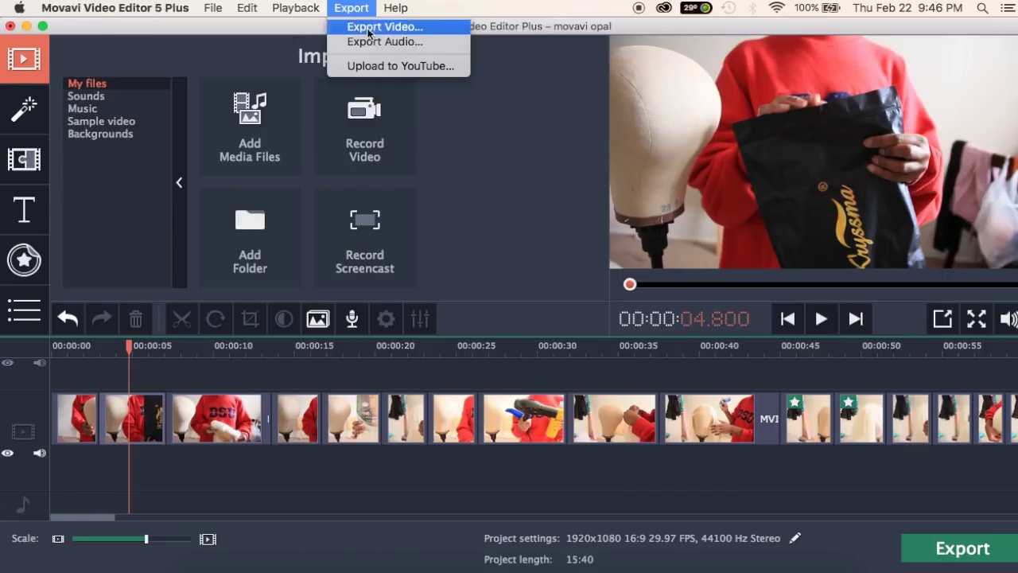
pyautogui.moveTo(407, 11)
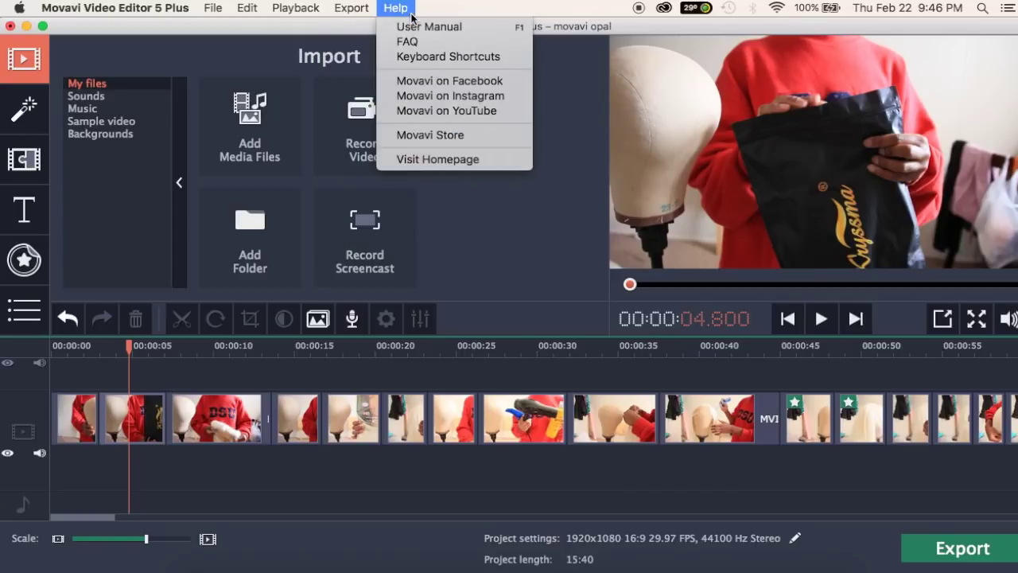
pyautogui.click(532, 31)
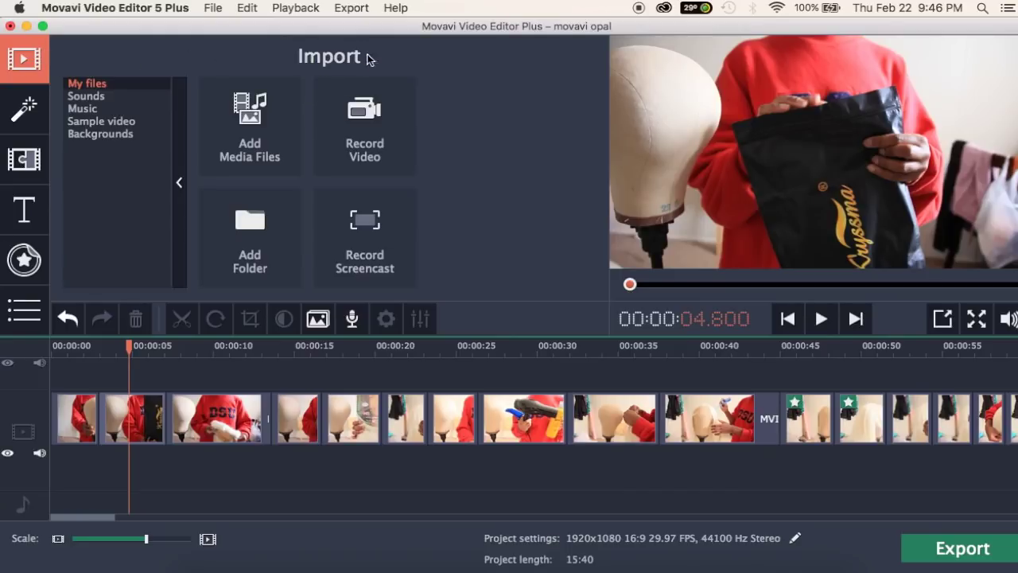
# Import MVI_0585.MOV from the diy feb folder into the project's timeline
pyautogui.click(117, 86)
pyautogui.click(249, 156)
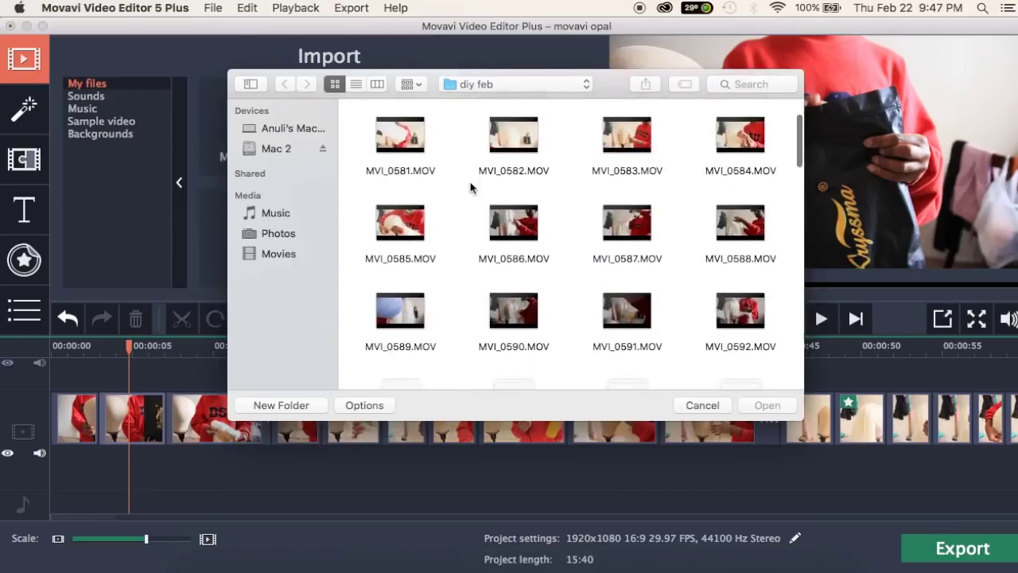
pyautogui.click(396, 231)
pyautogui.doubleClick(394, 229)
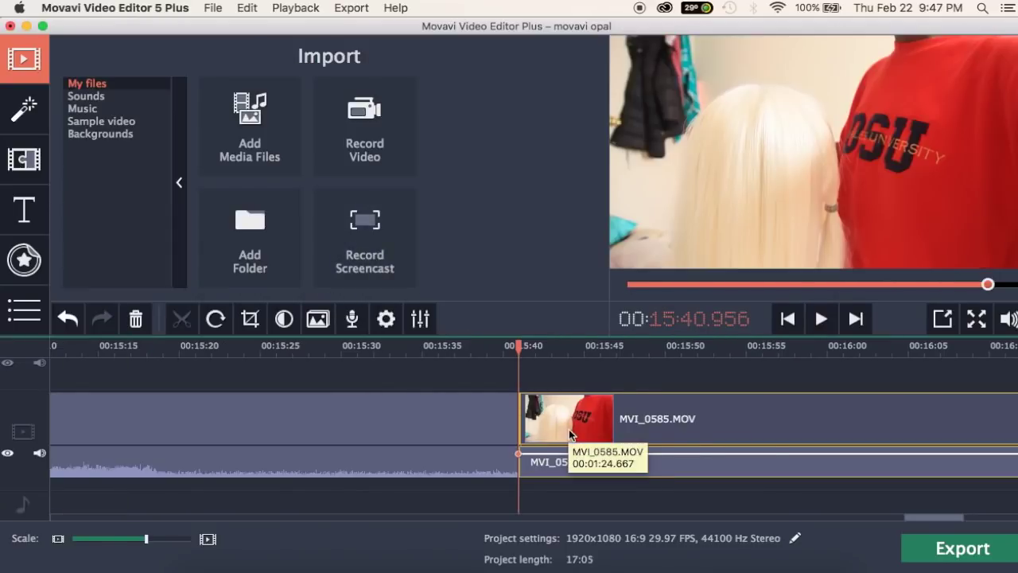
# Undo the import of MVI_0585.MOV and return to the beginning of the timeline
pyautogui.press('super+z')
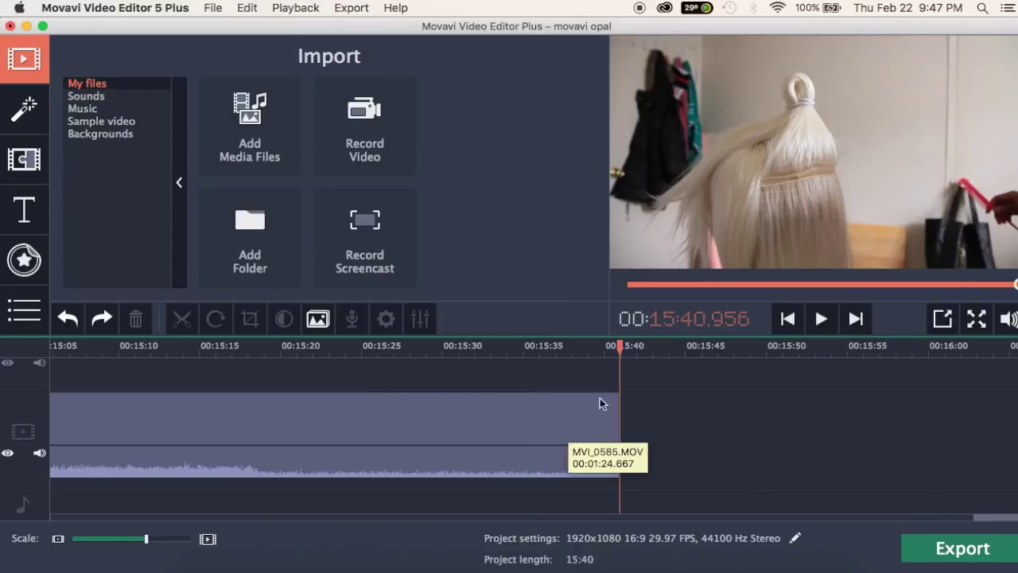
pyautogui.hscroll(-10, 519, 462)
pyautogui.hscroll(-10, 520, 462)
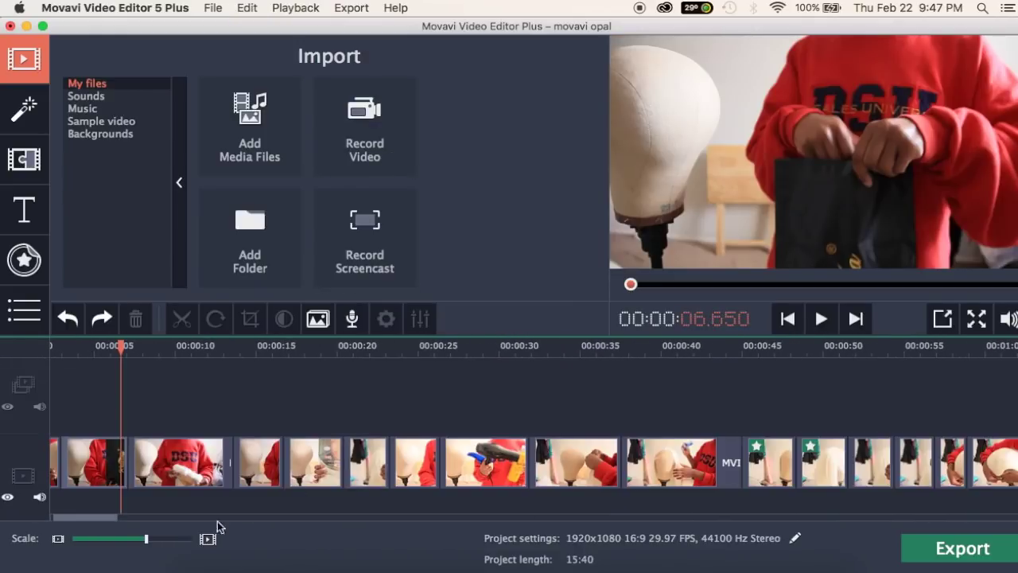
# Overlay chrispromo.mov from the Mac 2 drive above the main clips at about 9 seconds and preview the picture-in-picture
pyautogui.click(209, 566)
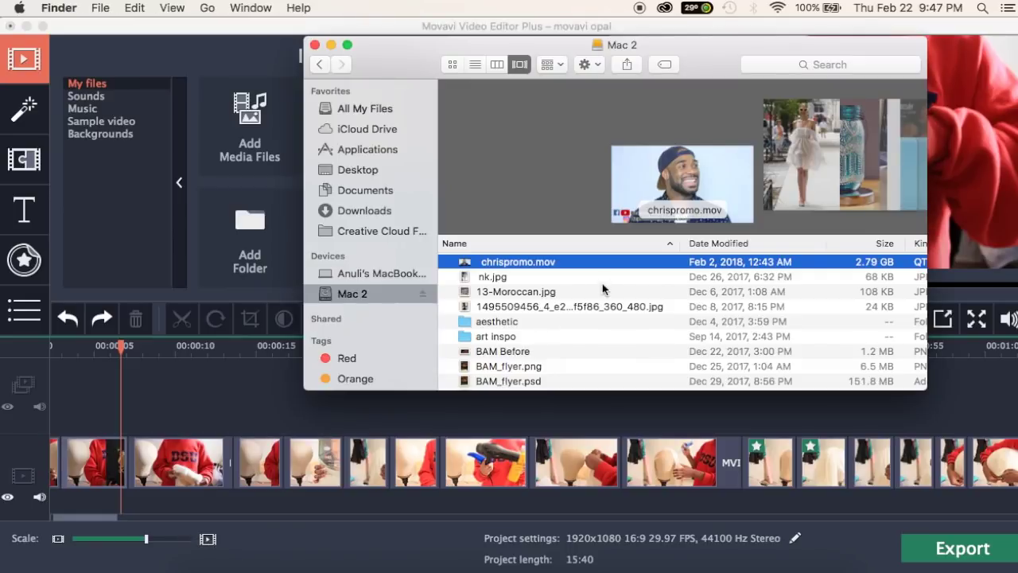
pyautogui.moveTo(490, 265); pyautogui.dragTo(159, 398)
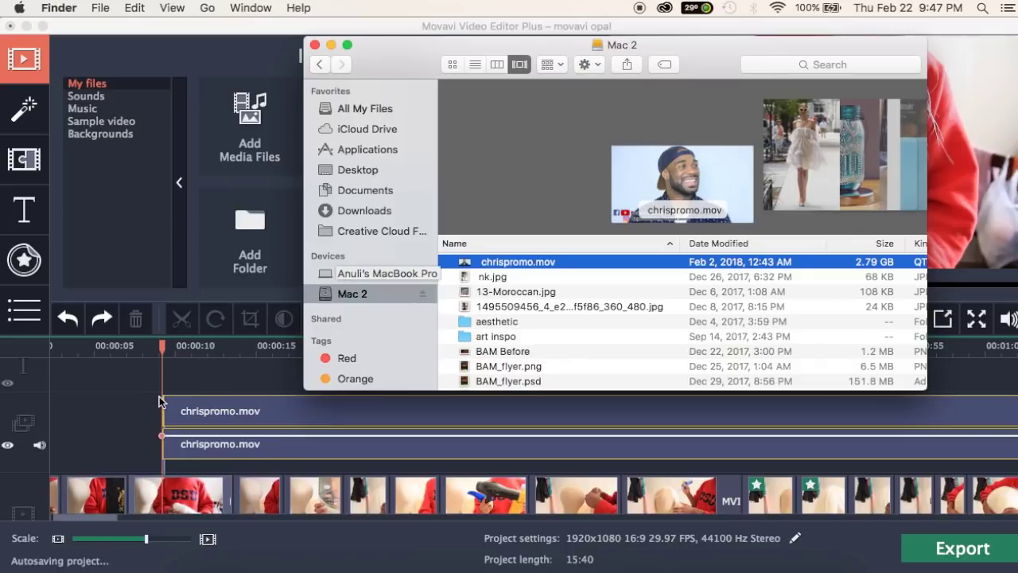
pyautogui.click(124, 413)
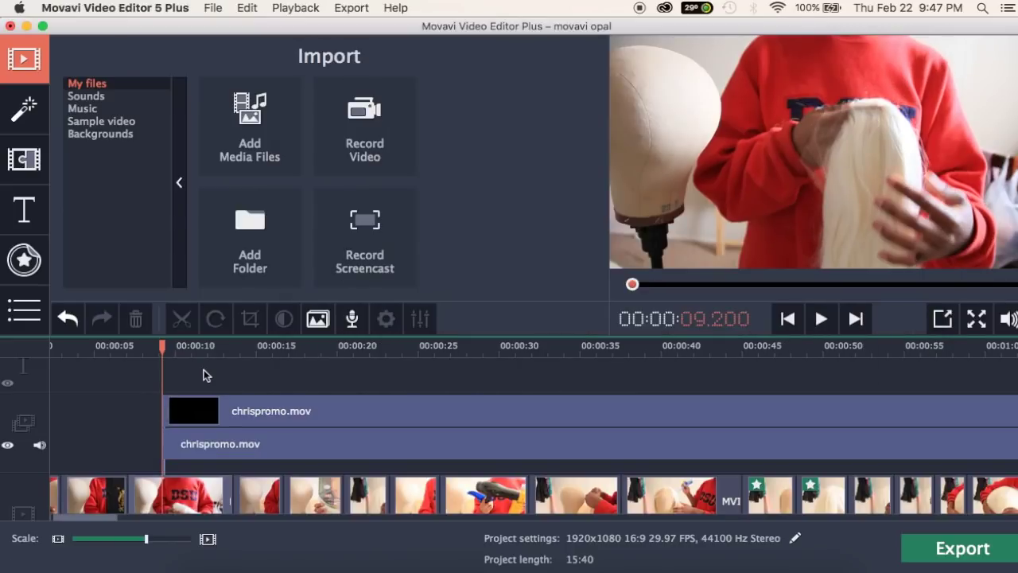
pyautogui.click(190, 367)
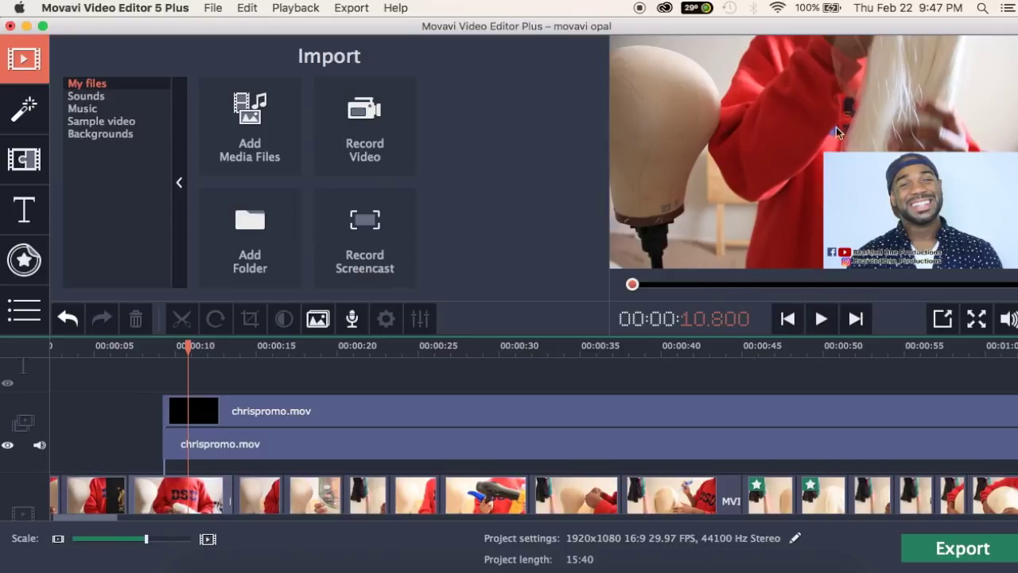
# Delete the chrispromo.mov overlay clip from the timeline
pyautogui.click(217, 424)
pyautogui.press('Delete')
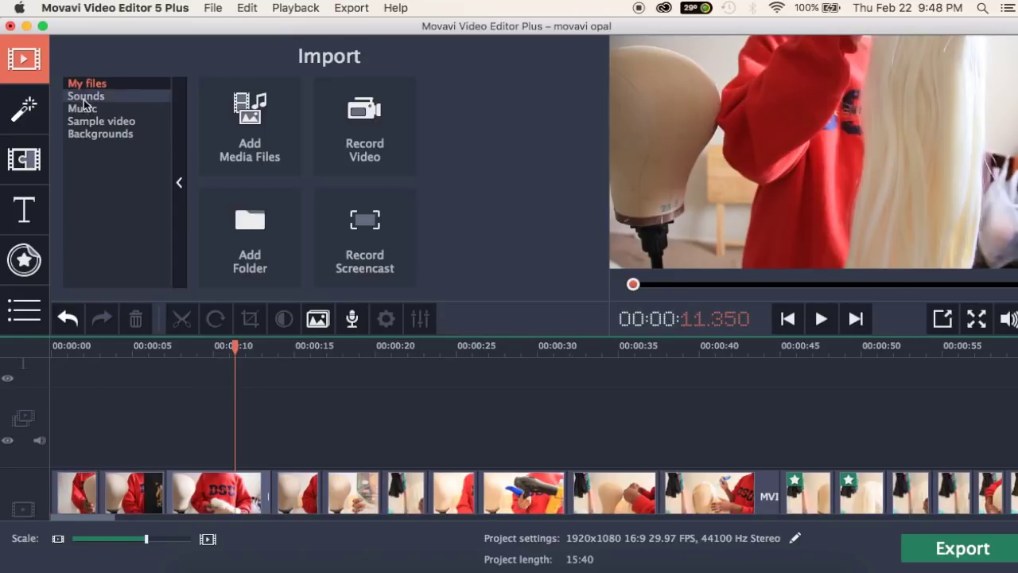
# Apply the Glass mosaic filter to the first timeline clip, preview its effect, and browse the other filters
pyautogui.click(24, 129)
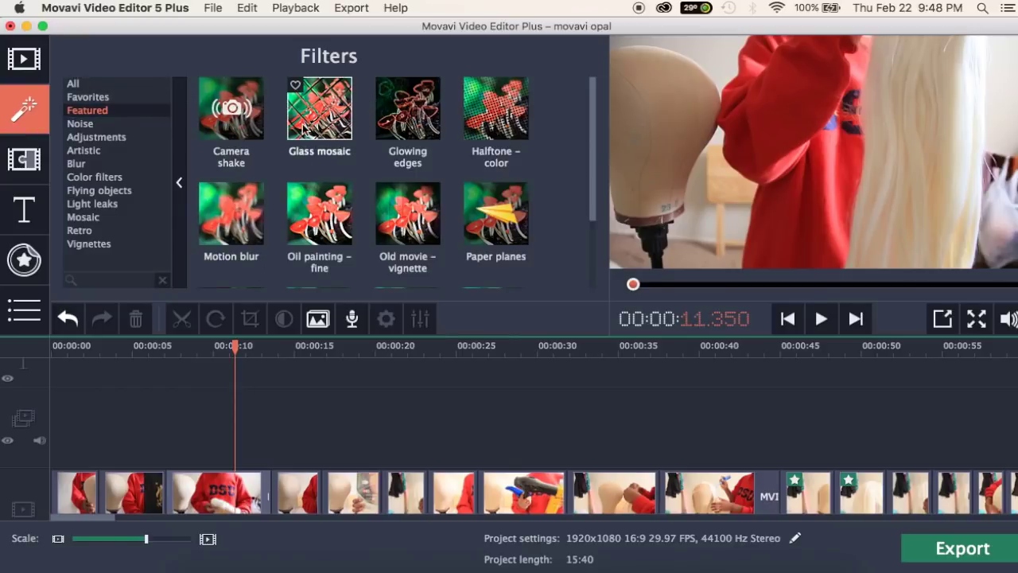
pyautogui.click(303, 127)
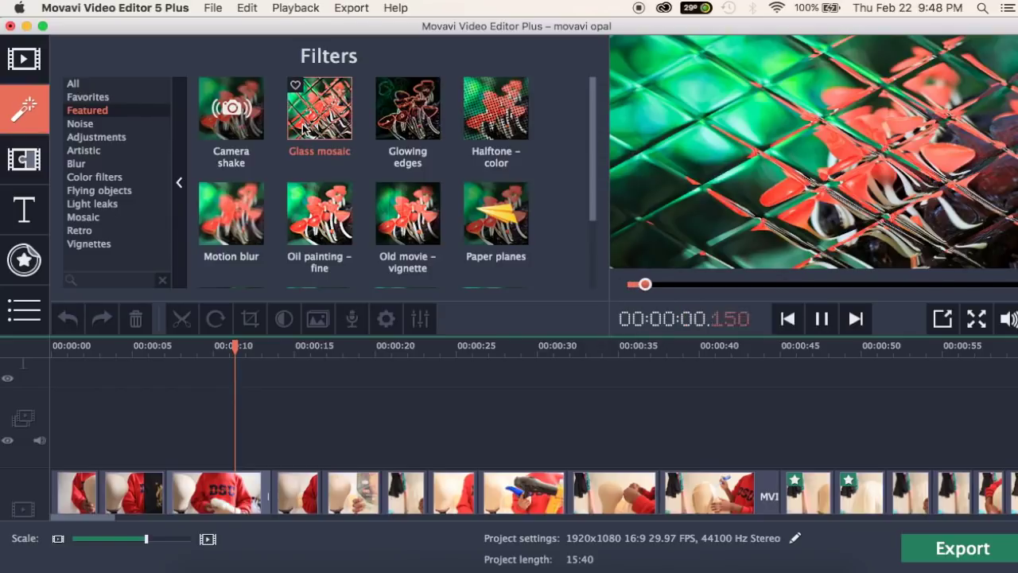
pyautogui.moveTo(303, 127); pyautogui.dragTo(71, 486)
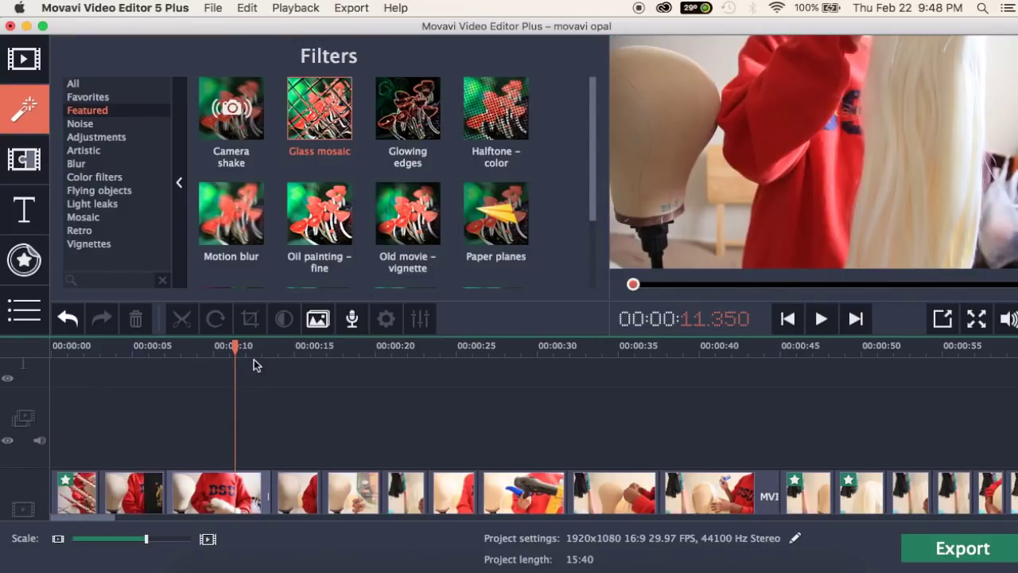
pyautogui.moveTo(236, 346); pyautogui.dragTo(76, 356)
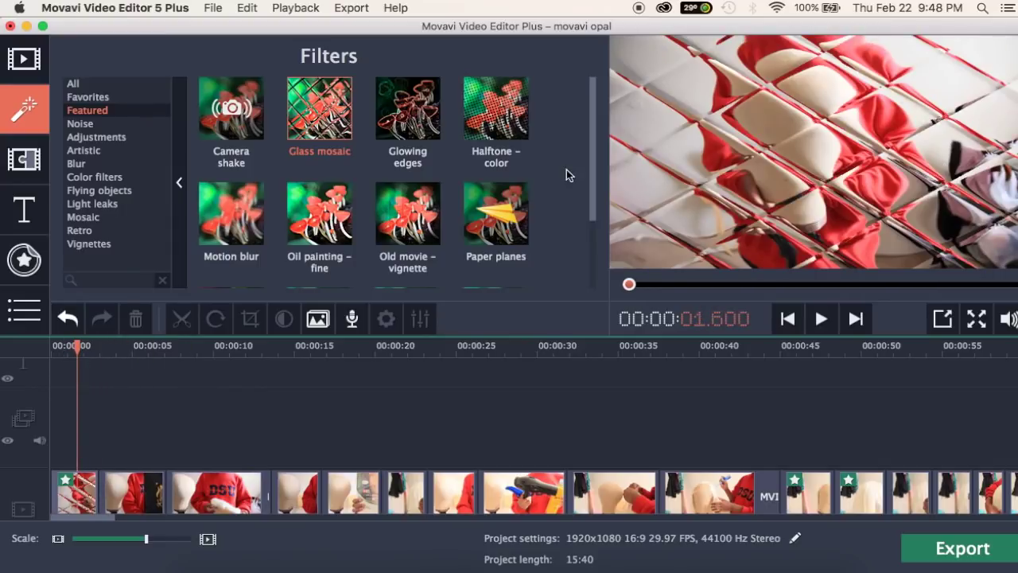
pyautogui.scroll(-3, 501, 170)
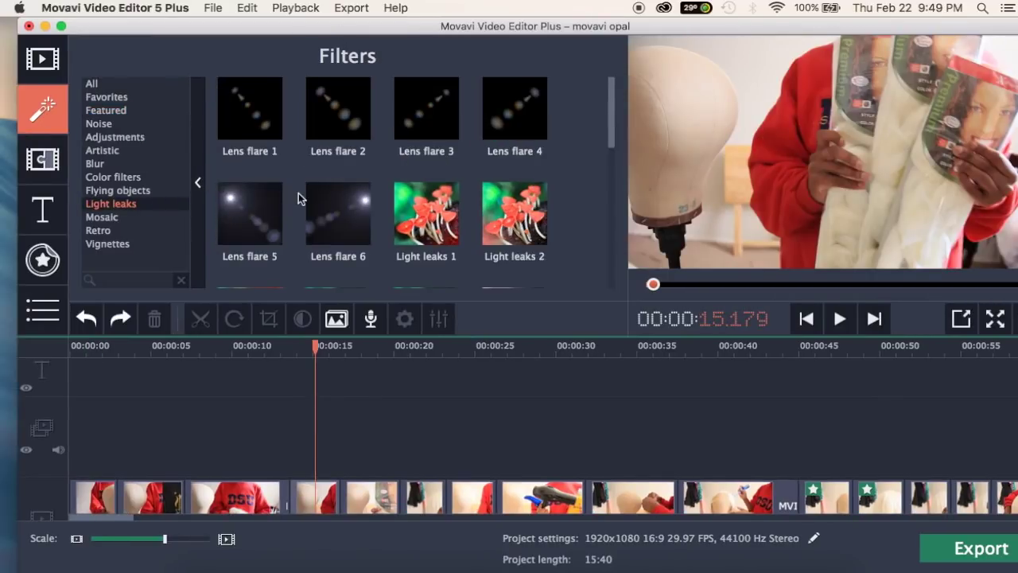
pyautogui.scroll(-1, 310, 199)
# Open the transitions library and examine the styles the Transition Wizard offers for all clips, leaving it without applying one
pyautogui.click(55, 165)
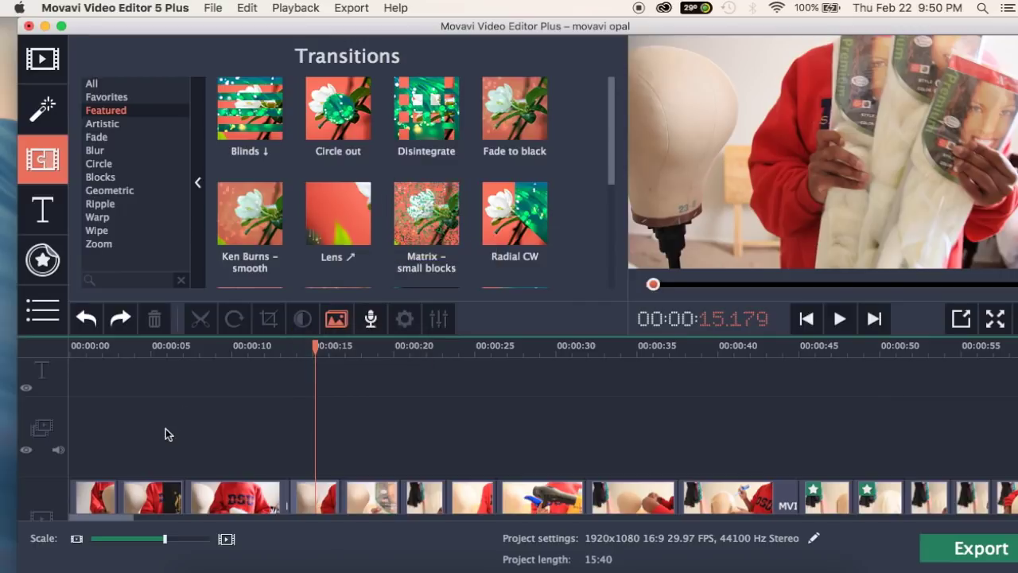
pyautogui.scroll(-1, 166, 434)
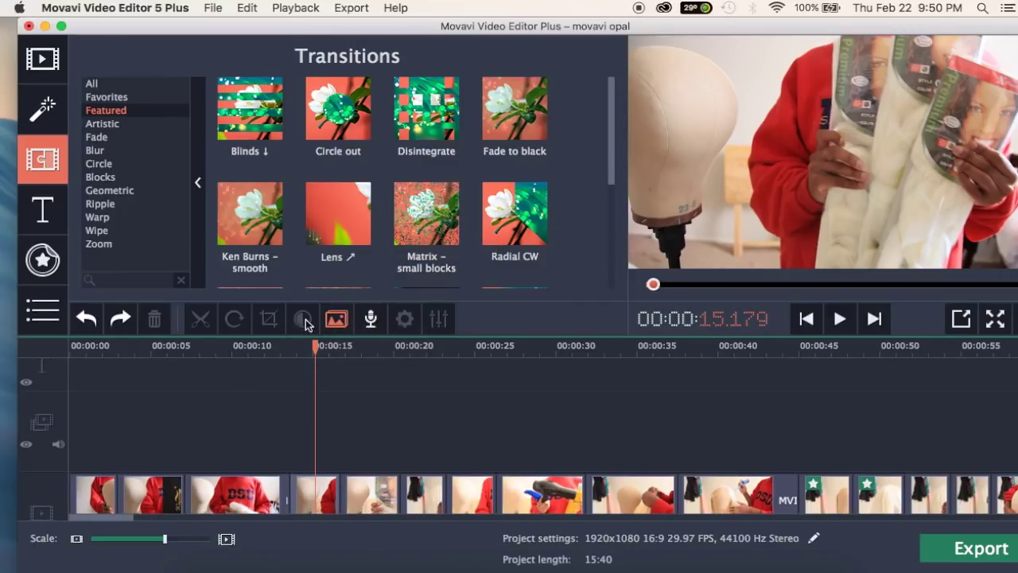
pyautogui.click(342, 327)
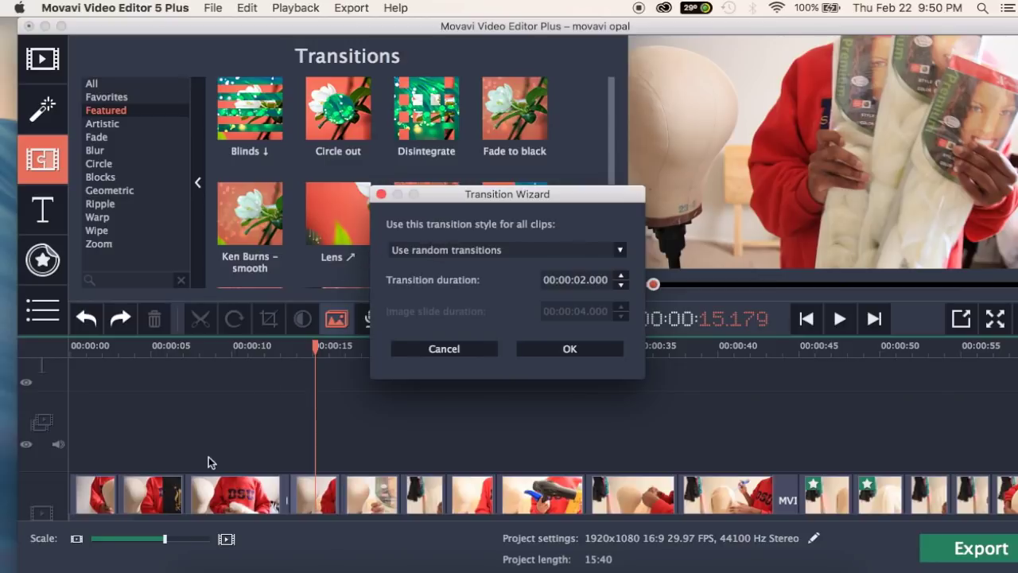
pyautogui.click(445, 254)
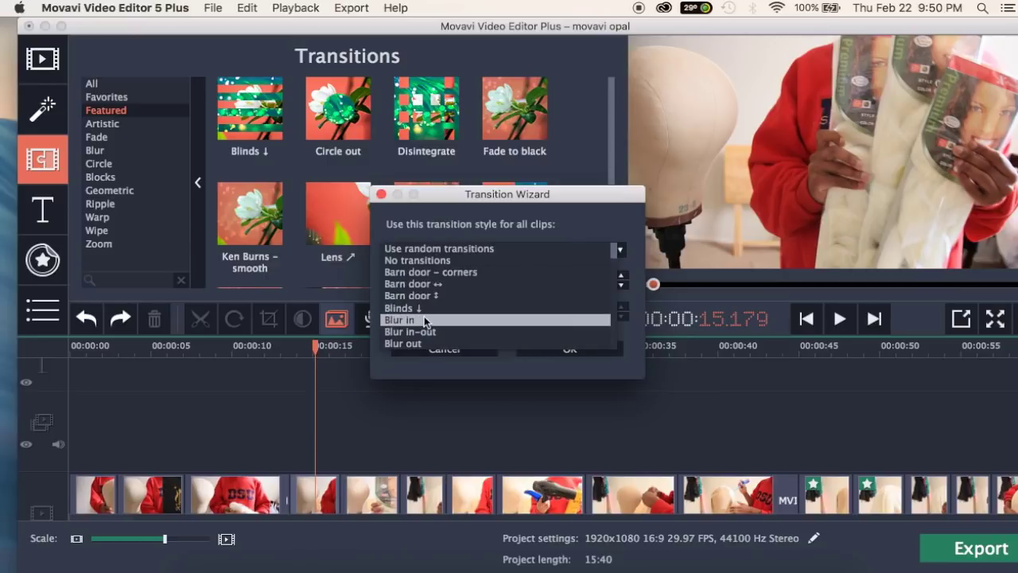
pyautogui.scroll(-2, 424, 316)
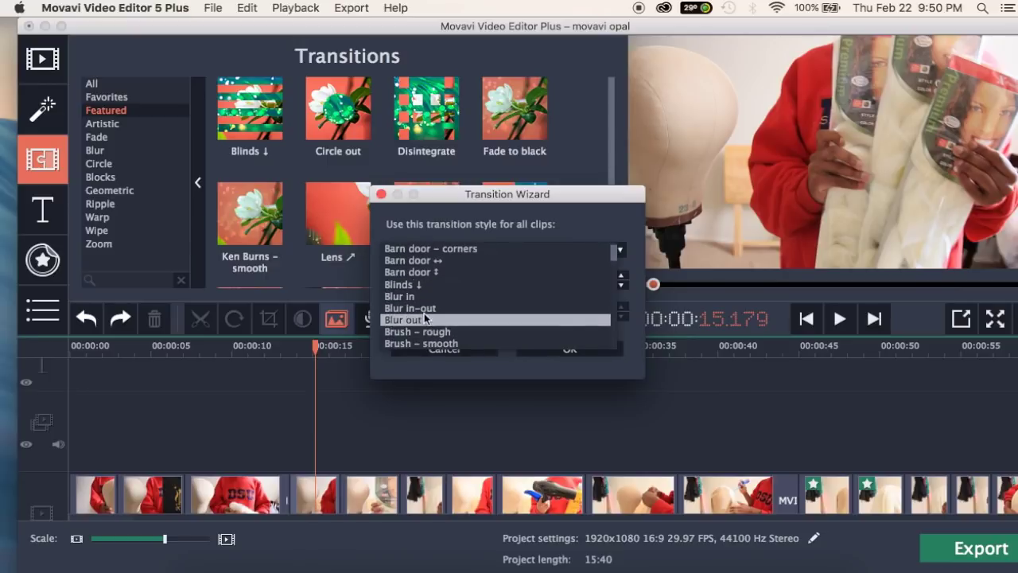
pyautogui.scroll(-3, 430, 307)
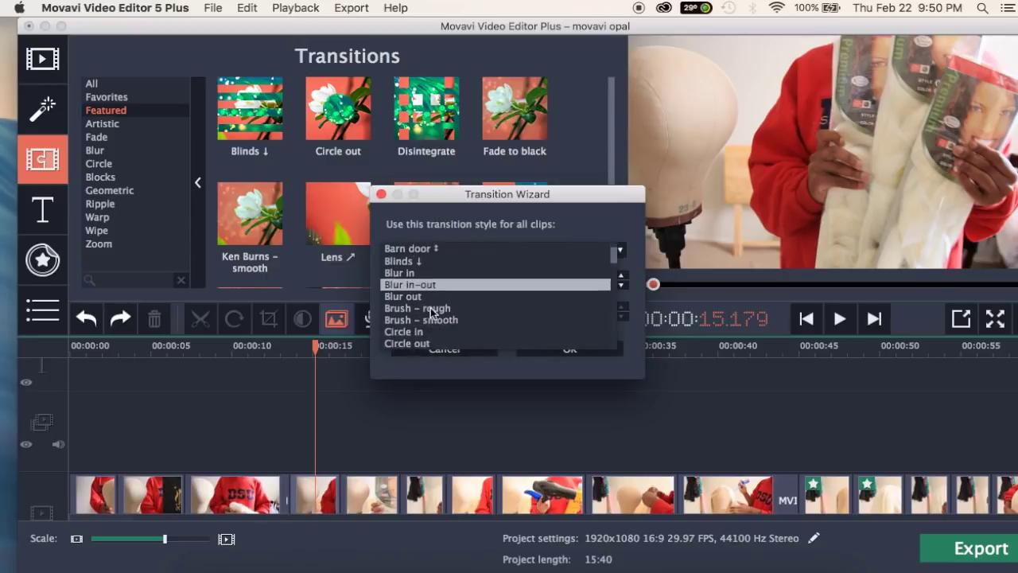
pyautogui.press('Escape')
pyautogui.press('Escape')
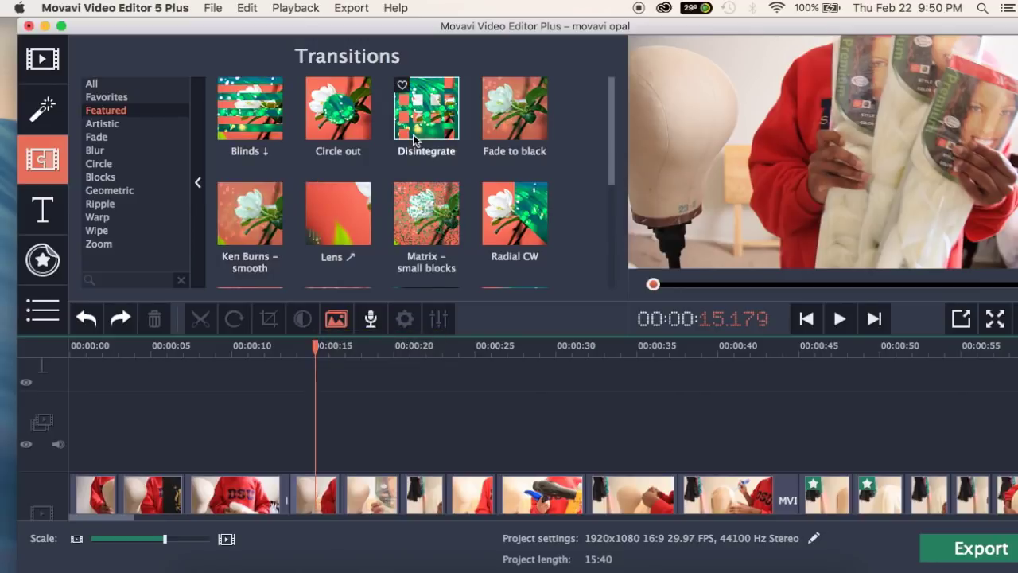
# Add the Pinwheel – 5 parts transition from the Warp category between the clips meeting at about 13 seconds
pyautogui.scroll(-4, 421, 131)
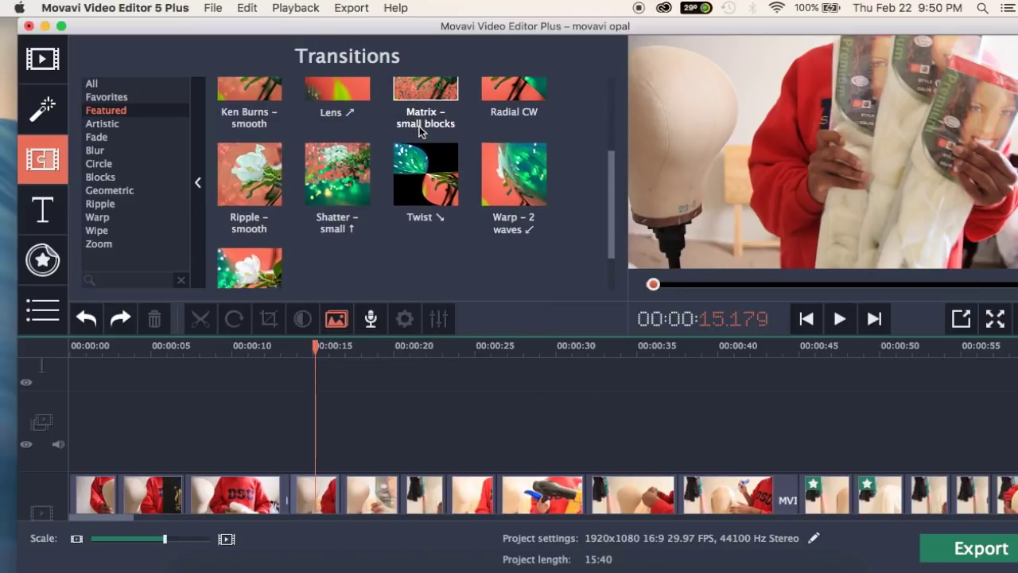
pyautogui.click(97, 217)
pyautogui.moveTo(251, 127); pyautogui.dragTo(239, 492)
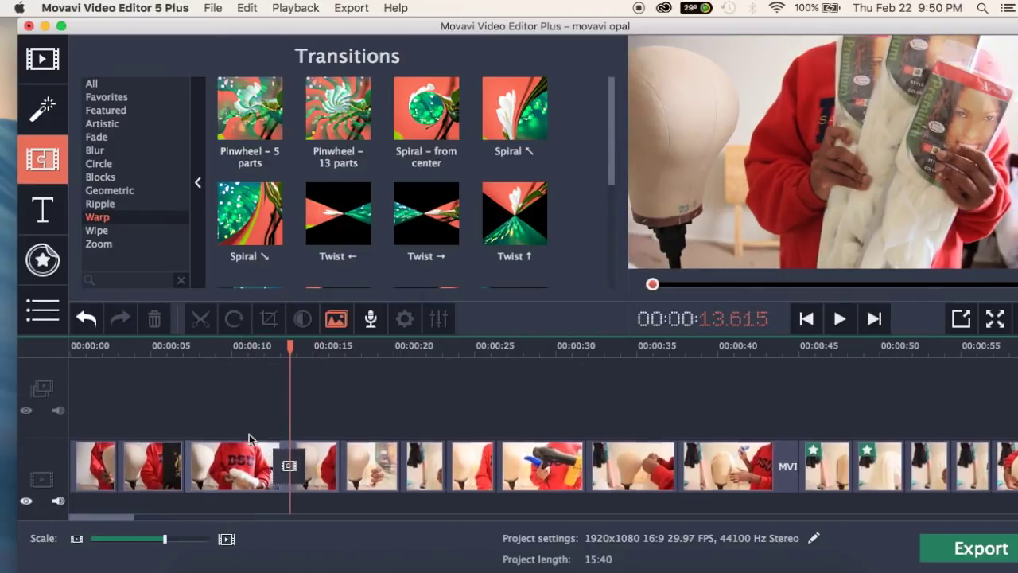
# Play the timeline from about 10.6 seconds to preview the transition between the clips meeting at about 13 seconds
pyautogui.scroll(-2, 249, 440)
pyautogui.hscroll(3, 273, 427)
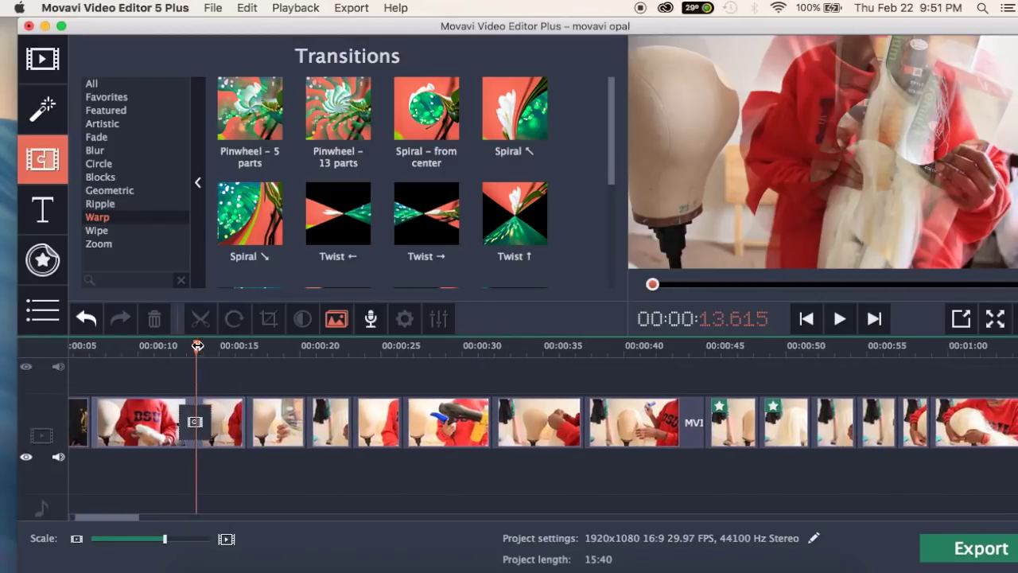
pyautogui.moveTo(199, 350); pyautogui.dragTo(146, 357)
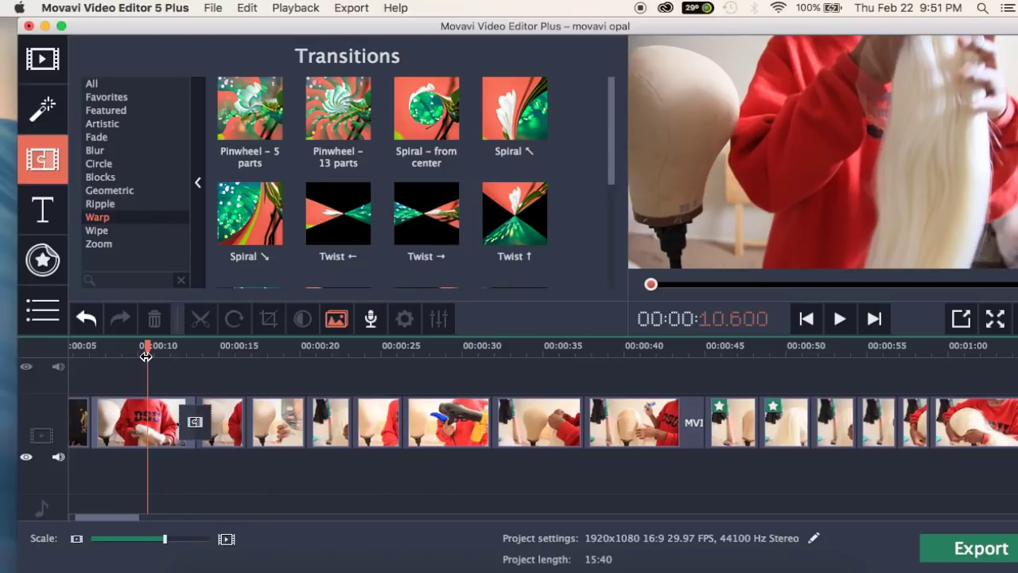
pyautogui.press('space')
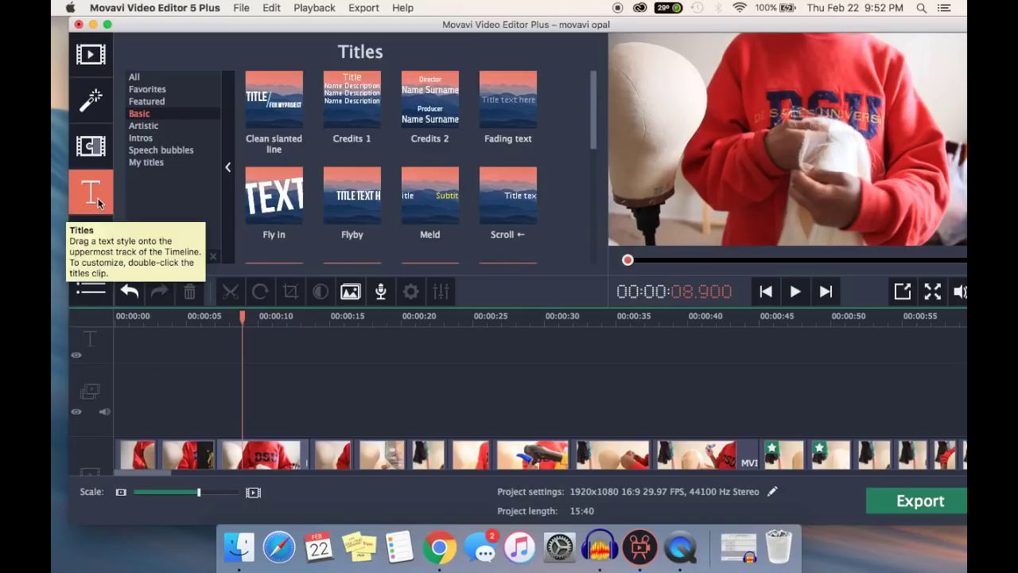
# Insert the Diamond title from the Featured category on the video track before the third clip and preview it
pyautogui.click(155, 102)
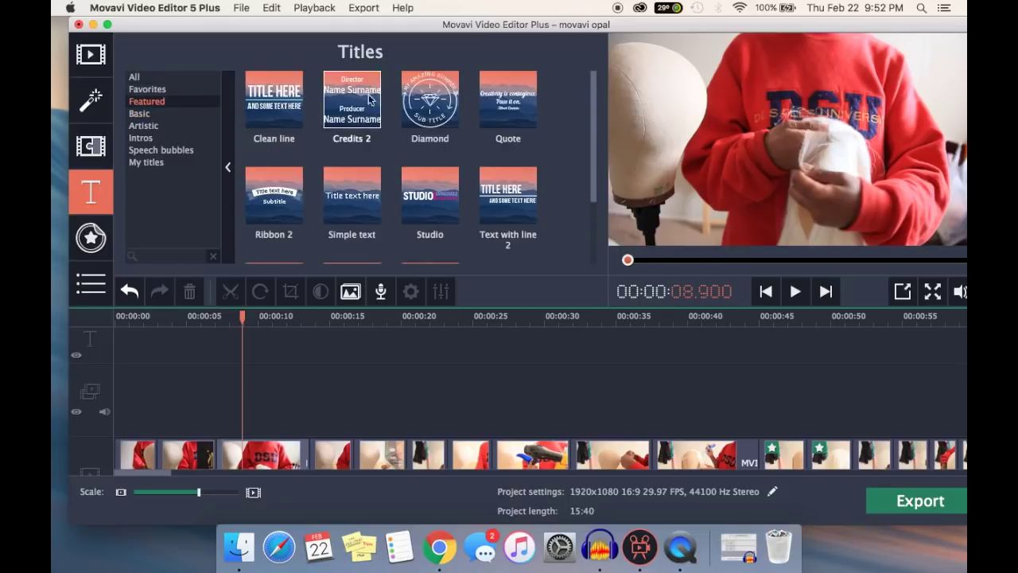
pyautogui.click(421, 117)
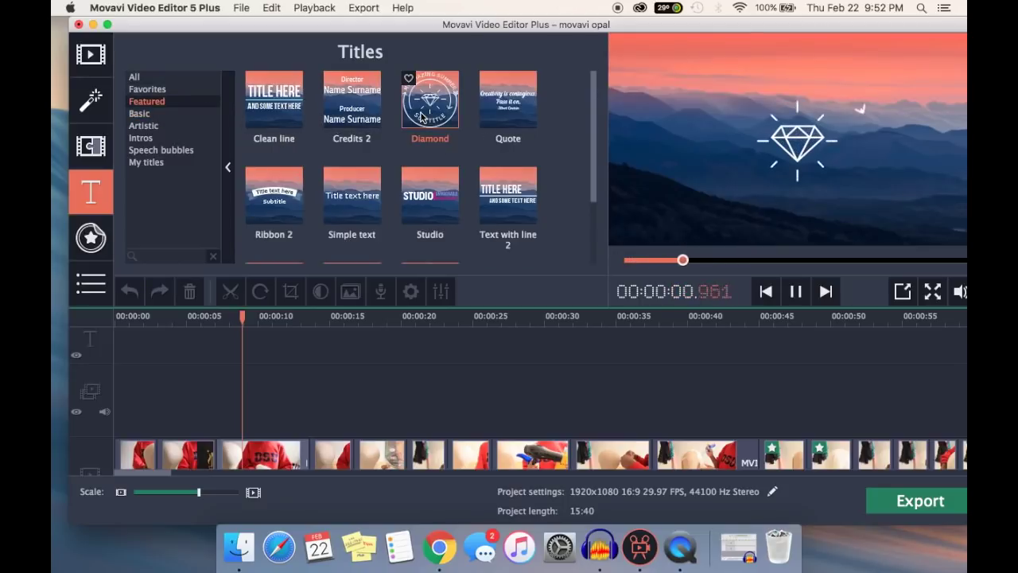
pyautogui.moveTo(421, 118); pyautogui.dragTo(214, 443)
pyautogui.press('space')
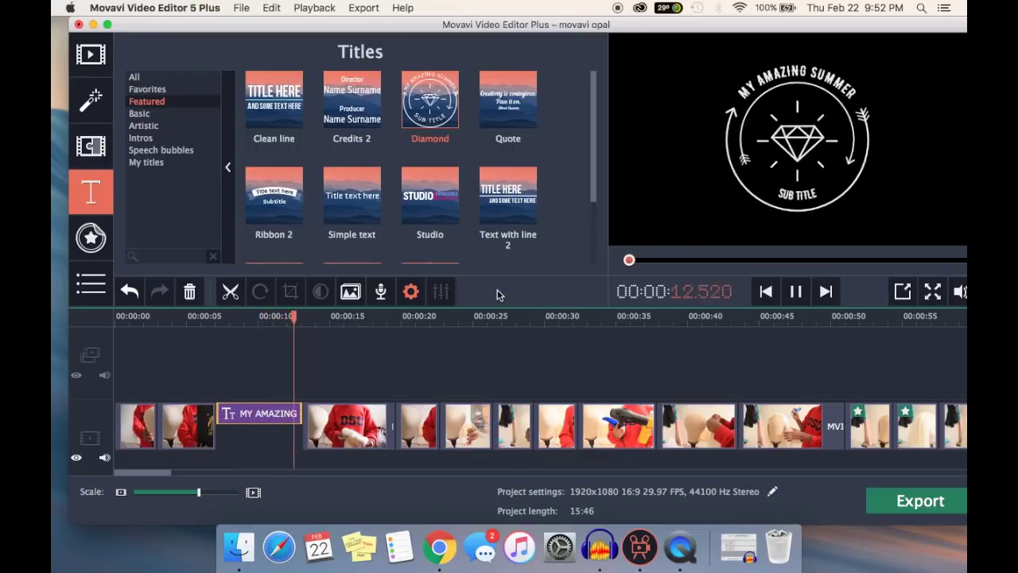
pyautogui.press('space')
# Move the Diamond title clip up to the titles track at about 7.1 seconds and play it over the footage
pyautogui.moveTo(243, 409); pyautogui.dragTo(250, 365)
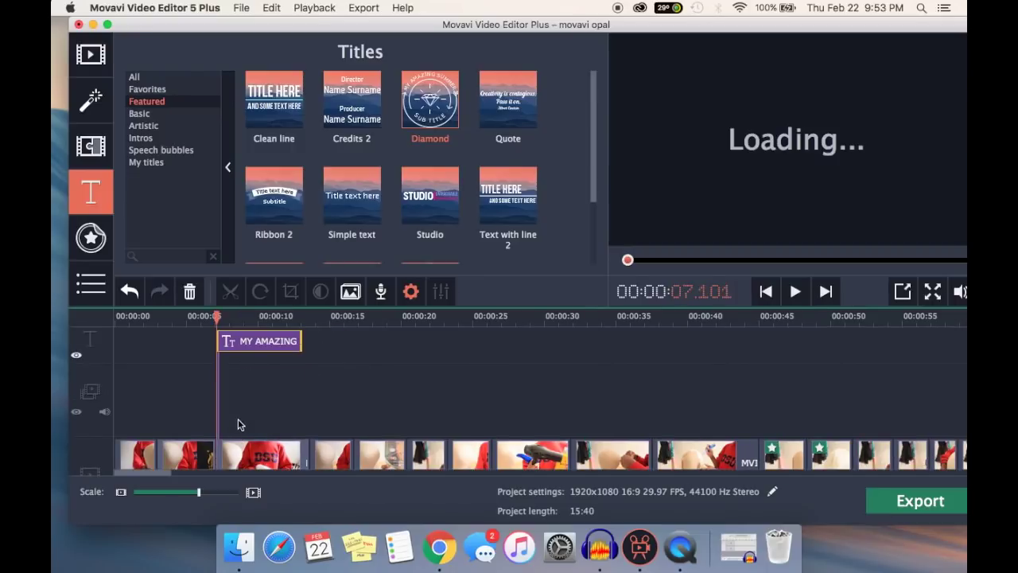
pyautogui.hscroll(2, 237, 426)
pyautogui.hscroll(2, 237, 421)
pyautogui.hscroll(-3, 237, 420)
pyautogui.hscroll(2, 237, 420)
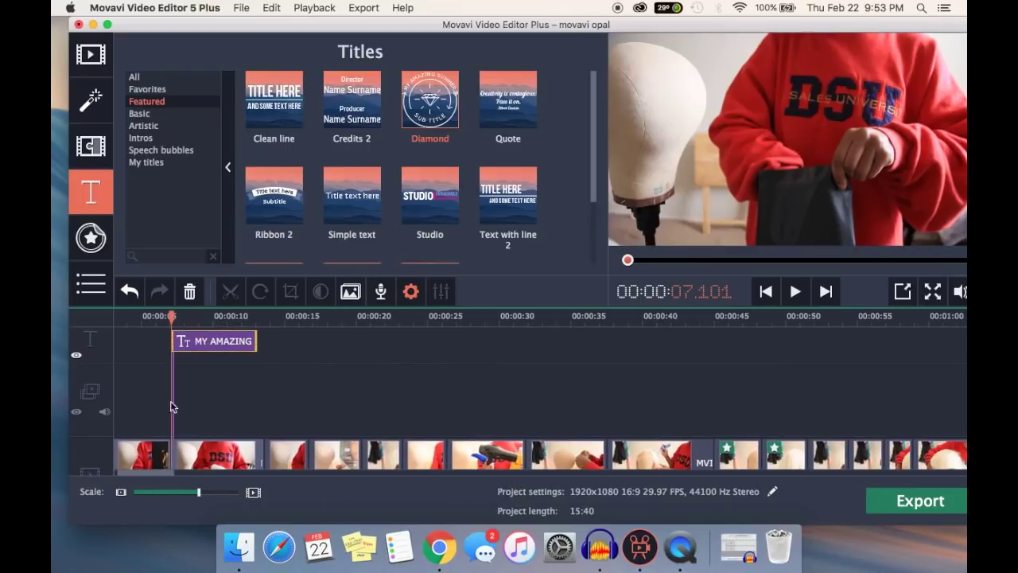
pyautogui.press('space')
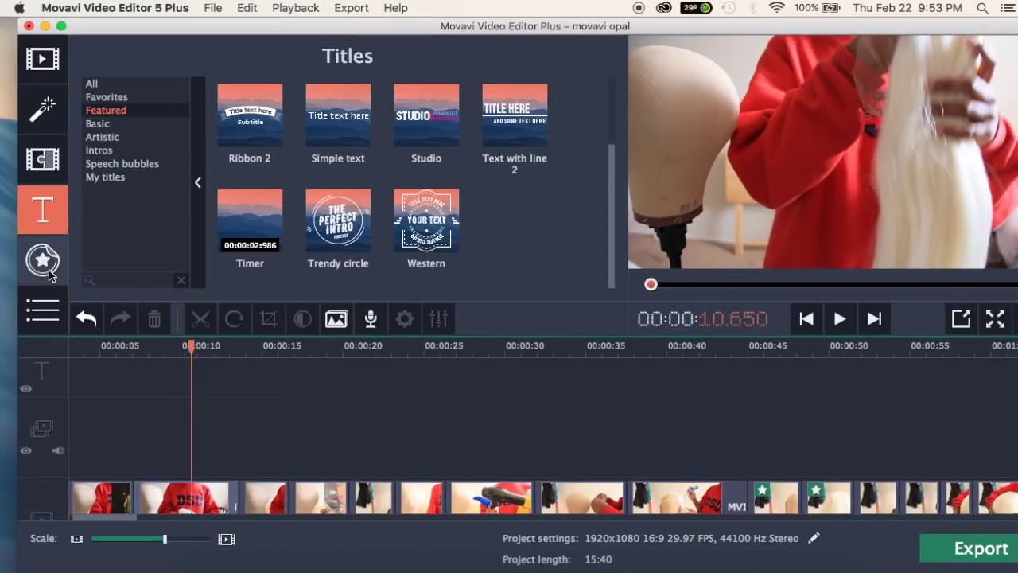
# Add the heart-eyes emoji sticker to the titles track at 9.5 seconds, enlarge it, shift it right in the frame and apply it
pyautogui.click(49, 274)
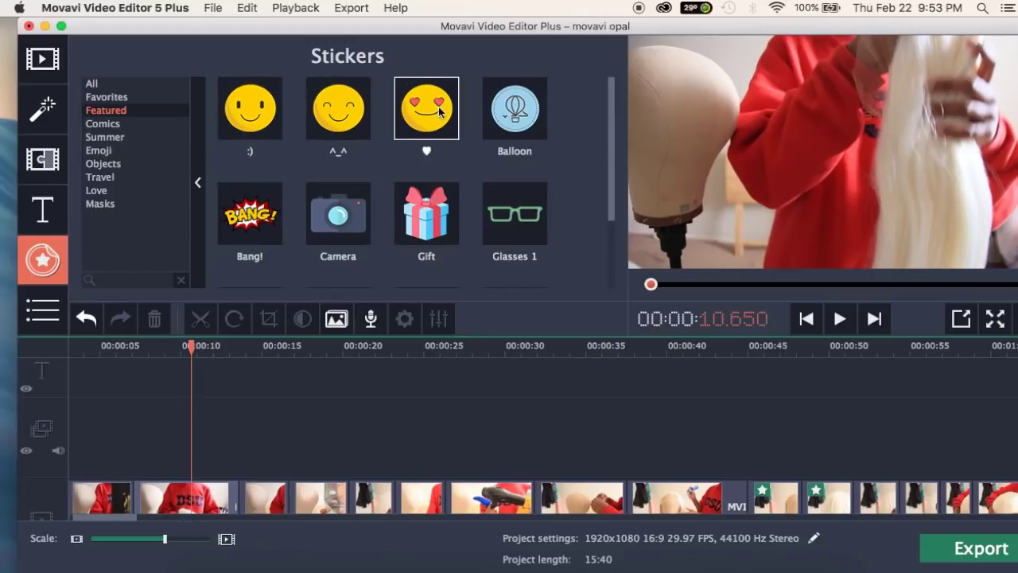
pyautogui.moveTo(417, 122); pyautogui.dragTo(201, 408)
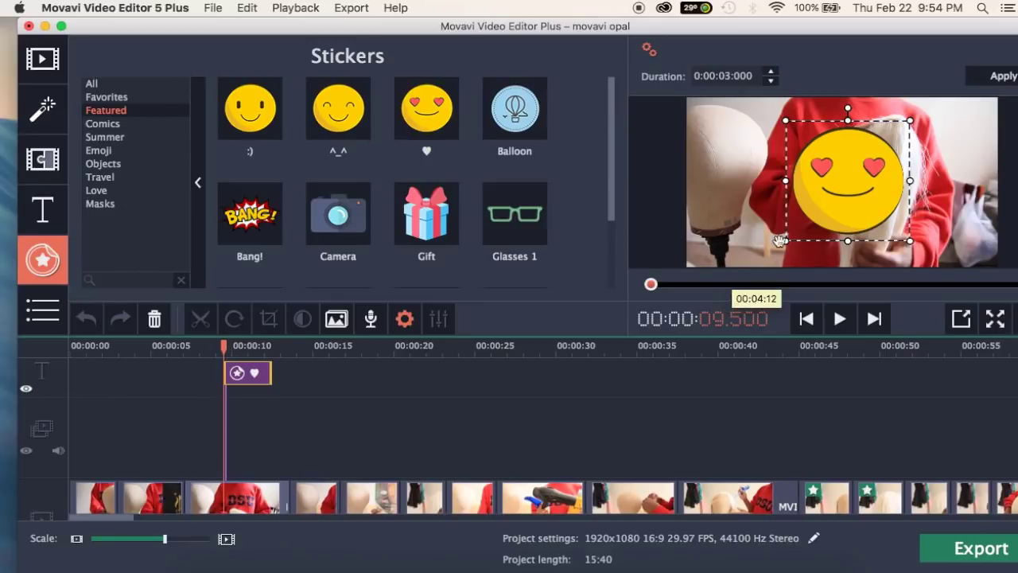
pyautogui.moveTo(787, 21); pyautogui.dragTo(736, 23)
pyautogui.moveTo(735, 242); pyautogui.dragTo(788, 191)
pyautogui.moveTo(821, 152); pyautogui.dragTo(673, 221)
pyautogui.moveTo(715, 192); pyautogui.dragTo(848, 119)
pyautogui.moveTo(777, 193); pyautogui.dragTo(882, 192)
pyautogui.click(954, 76)
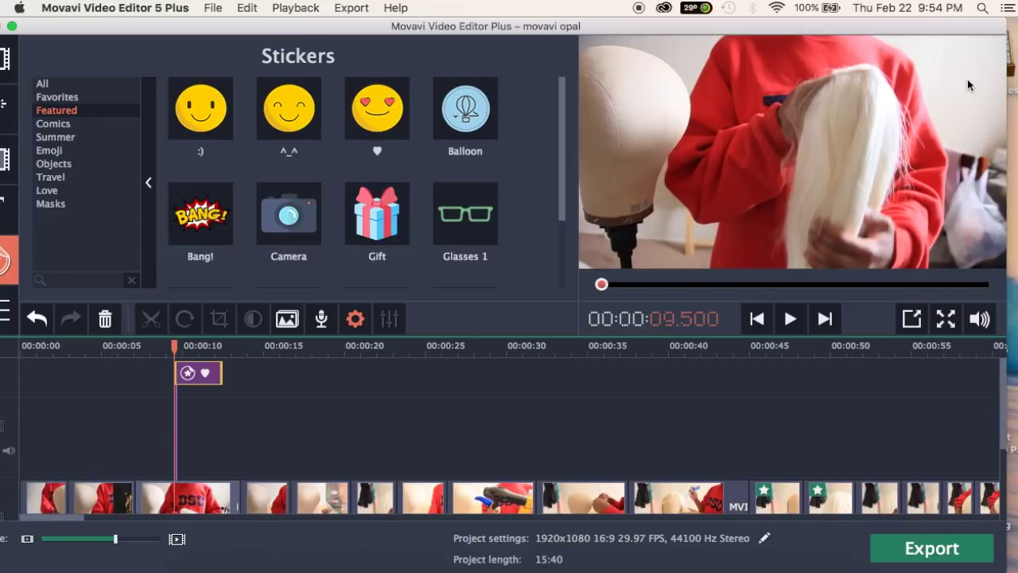
# Play the timeline from 8.4 seconds to preview the heart-eyes sticker over the video
pyautogui.click(142, 428)
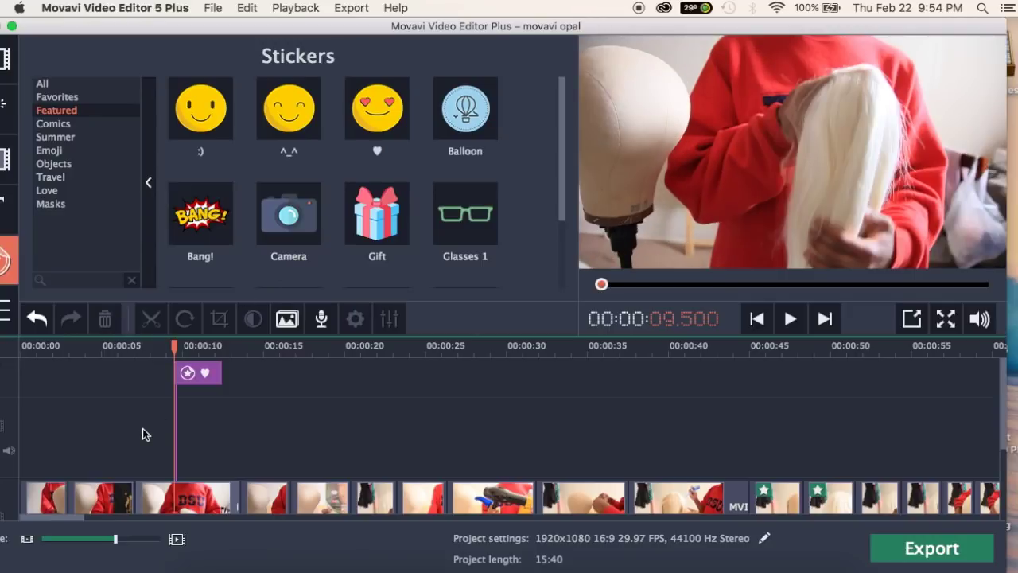
pyautogui.click(156, 346)
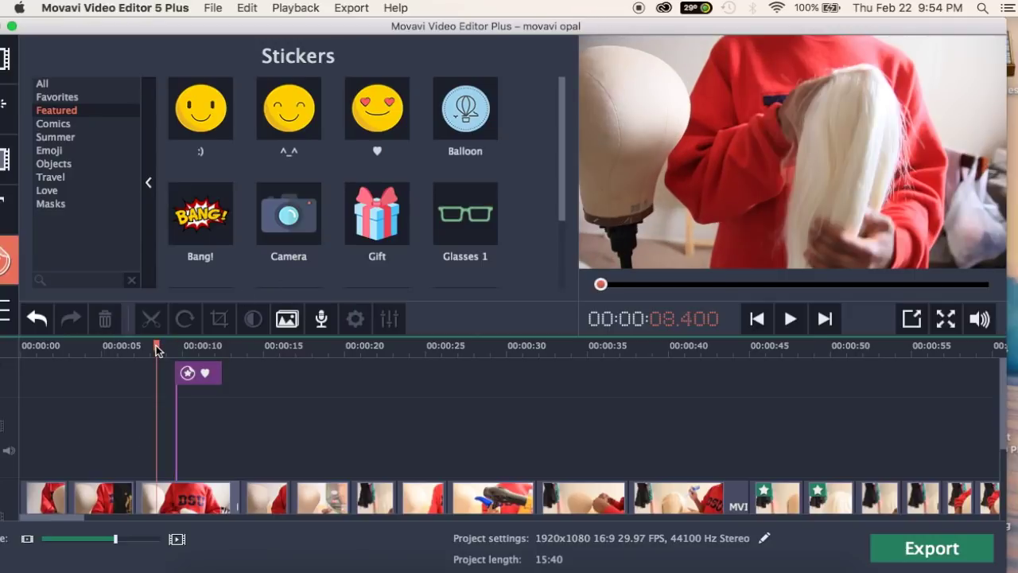
pyautogui.press('space')
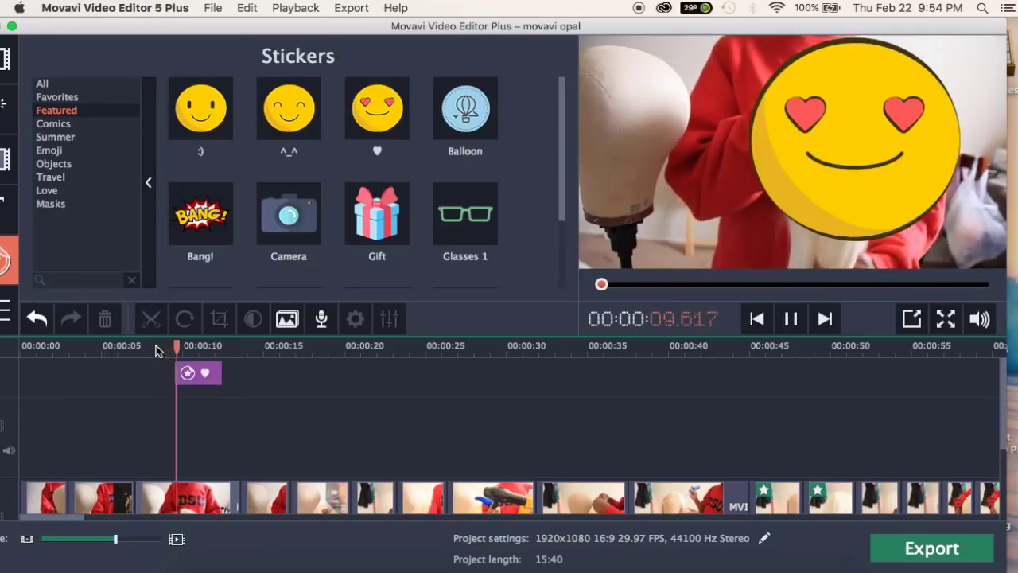
pyautogui.press('space')
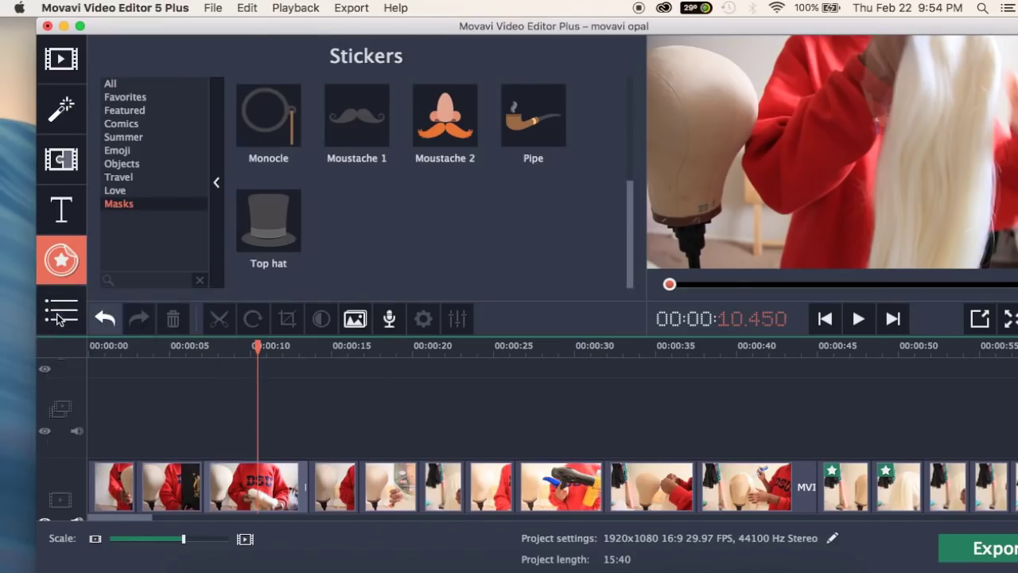
# Open the Animation tool for the third timeline clip, add a keyframe at 7.8 seconds and shift the picture slightly right
pyautogui.click(57, 316)
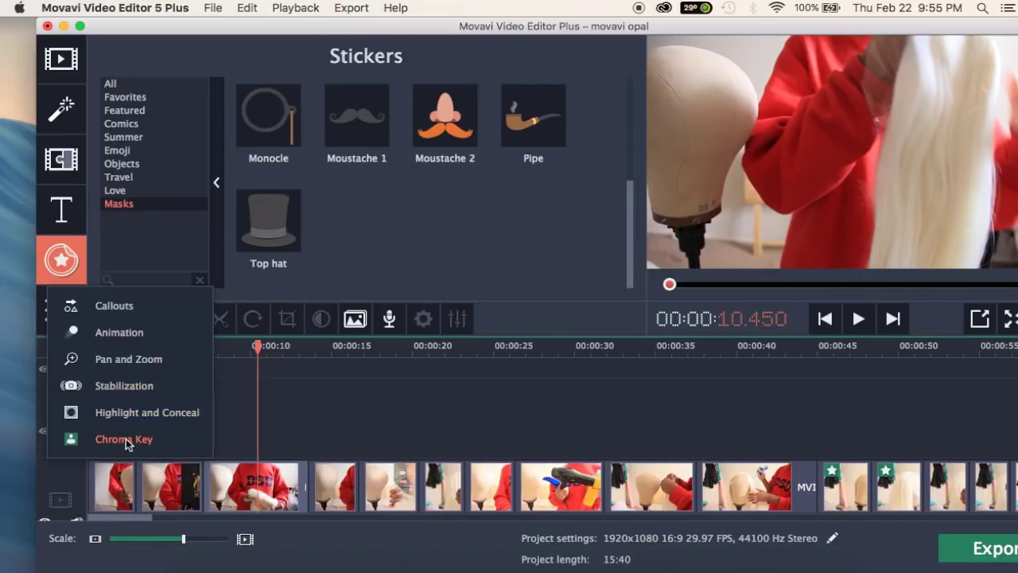
pyautogui.click(131, 332)
pyautogui.click(206, 358)
pyautogui.moveTo(206, 358); pyautogui.dragTo(215, 357)
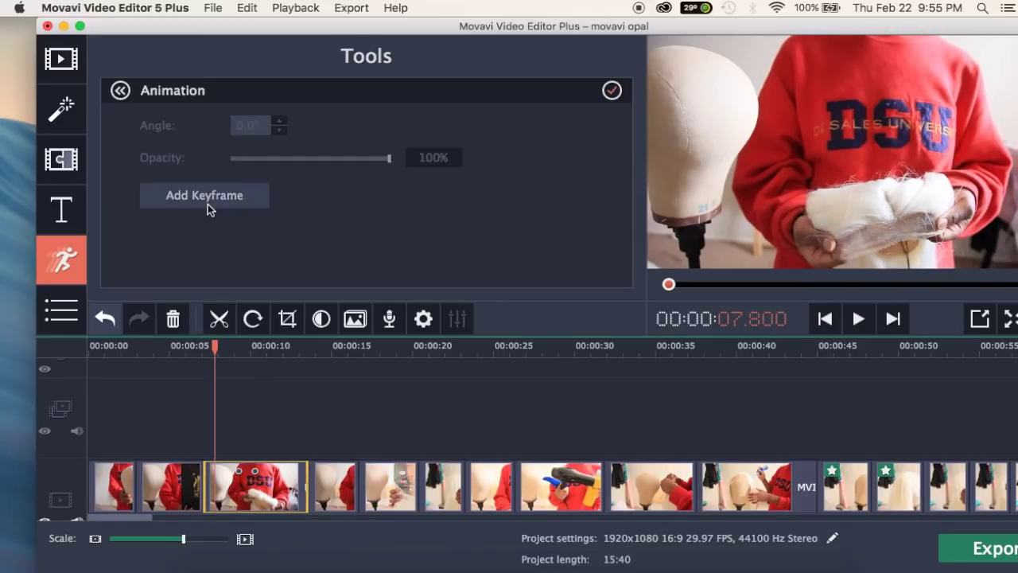
pyautogui.click(205, 195)
pyautogui.moveTo(843, 147); pyautogui.dragTo(859, 151)
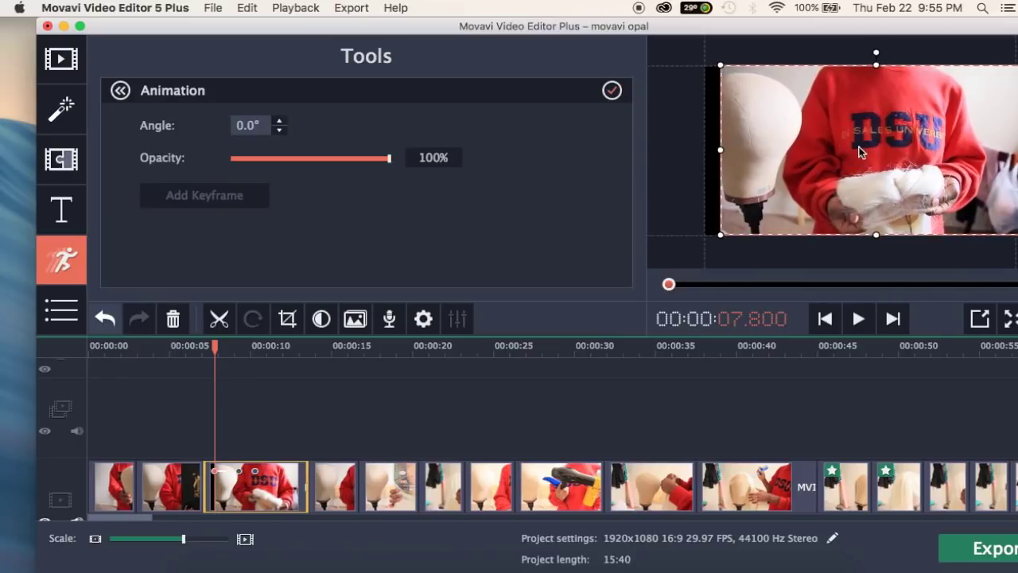
# Add another animation keyframe at 8.55 seconds and move the clip's picture up and to the right in the frame
pyautogui.moveTo(216, 350); pyautogui.dragTo(225, 350)
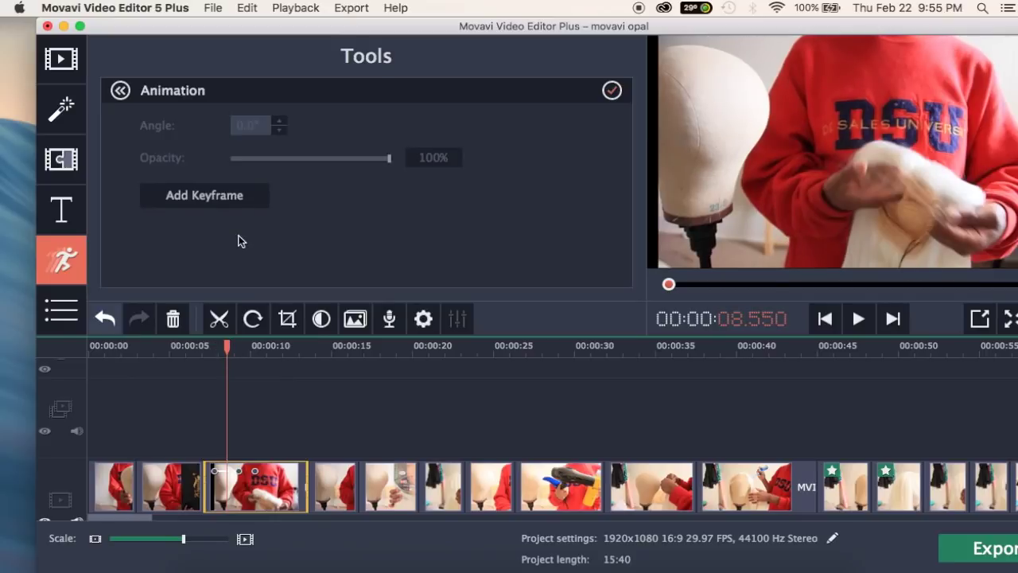
pyautogui.click(232, 201)
pyautogui.moveTo(756, 182); pyautogui.dragTo(793, 171)
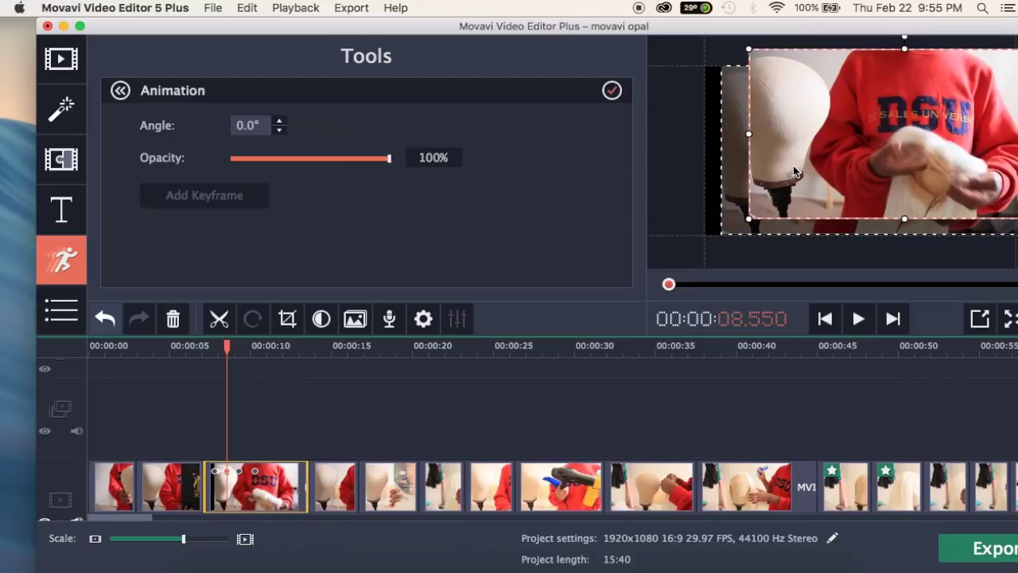
# Play the third timeline clip from just before its start, twice, to preview the keyframe animation
pyautogui.click(200, 345)
pyautogui.press('space')
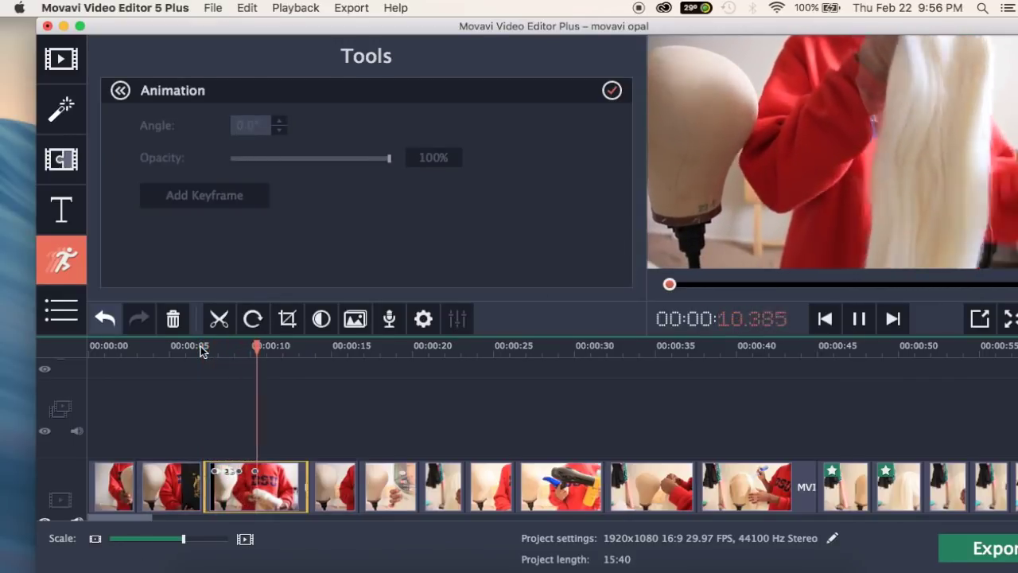
pyautogui.click(202, 419)
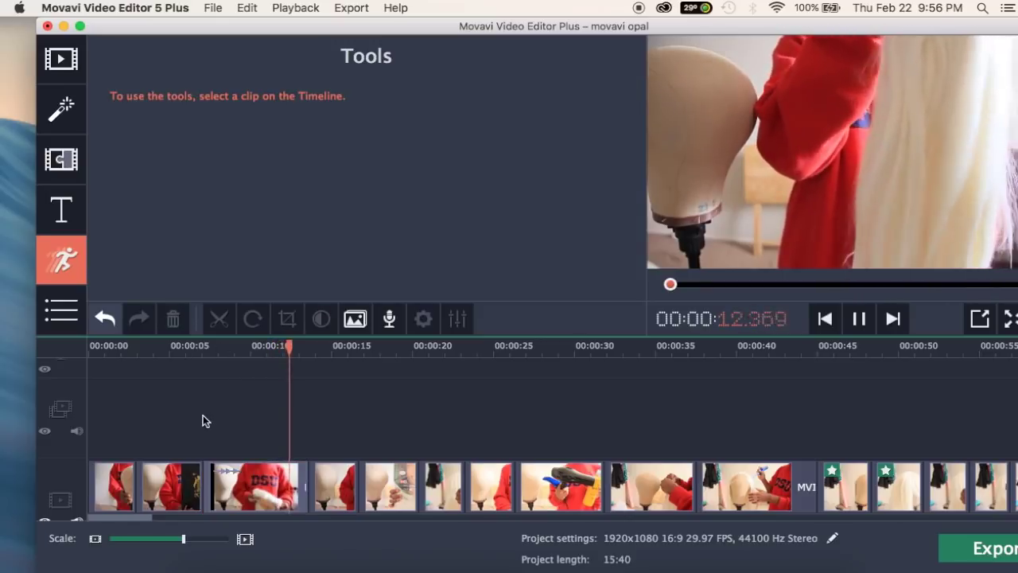
pyautogui.click(197, 350)
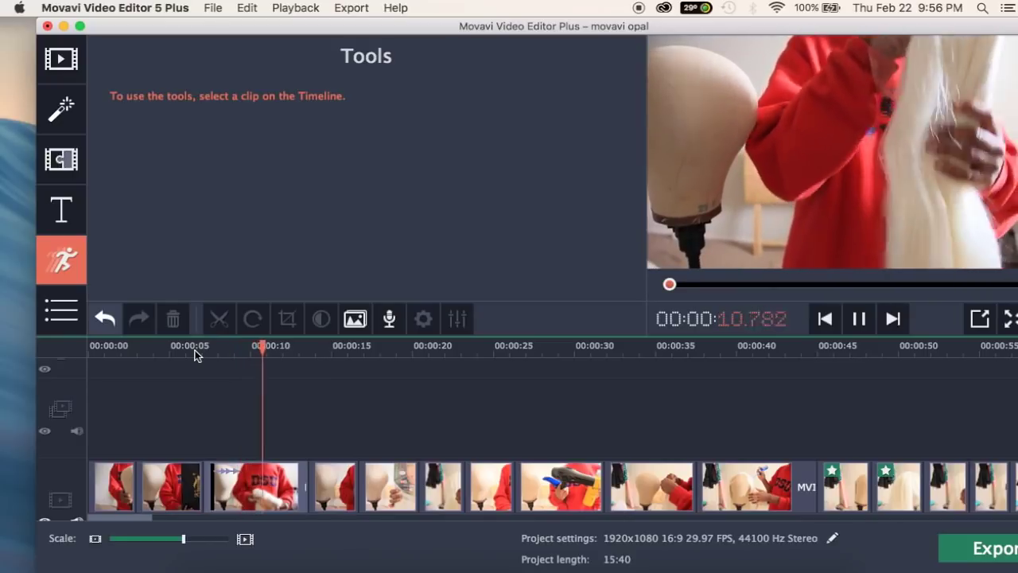
# Split the third timeline clip at the playhead and split its longer remaining part again at 11.3 seconds
pyautogui.click(216, 486)
pyautogui.moveTo(497, 27); pyautogui.dragTo(438, 25)
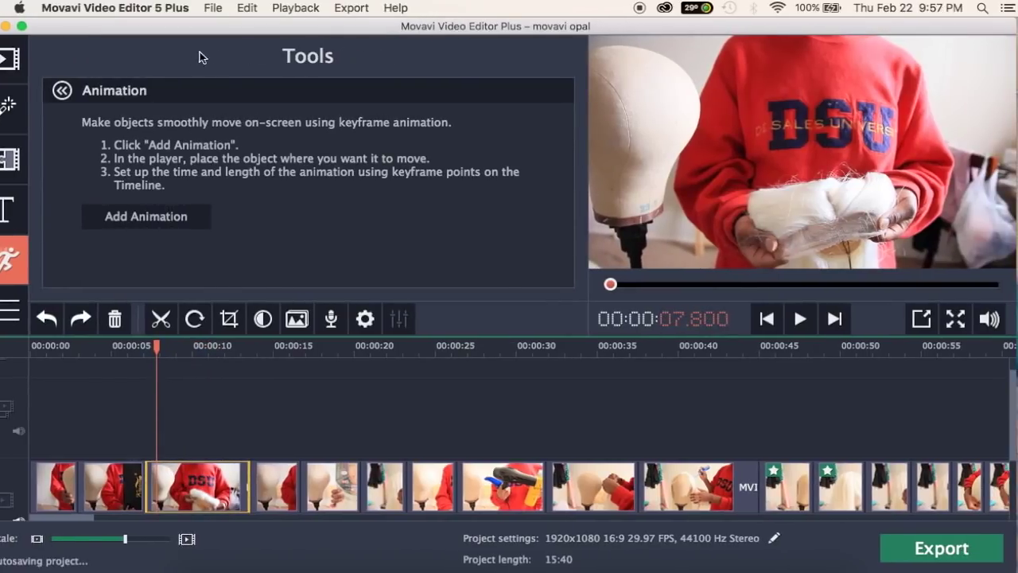
pyautogui.click(11, 59)
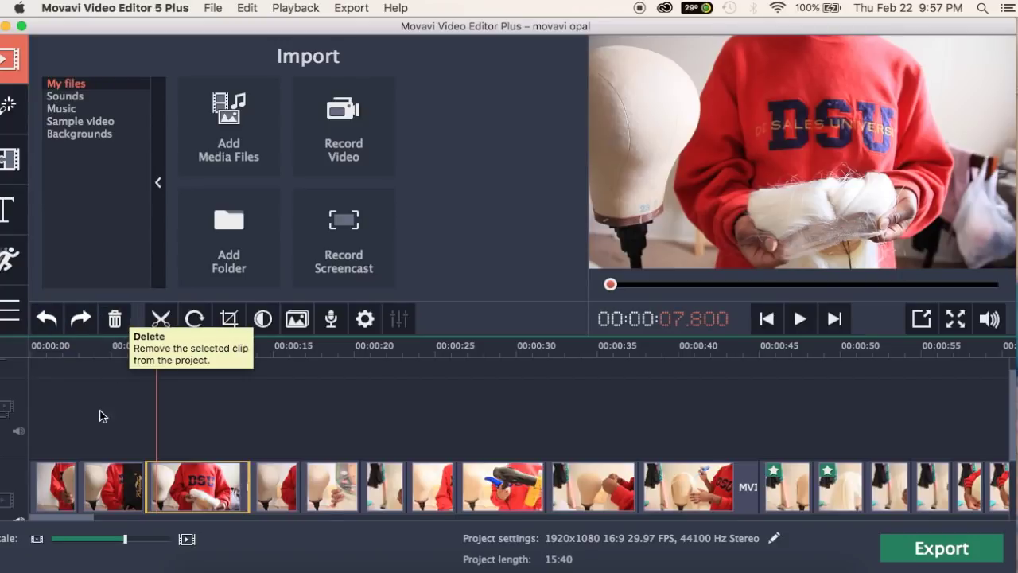
pyautogui.click(161, 319)
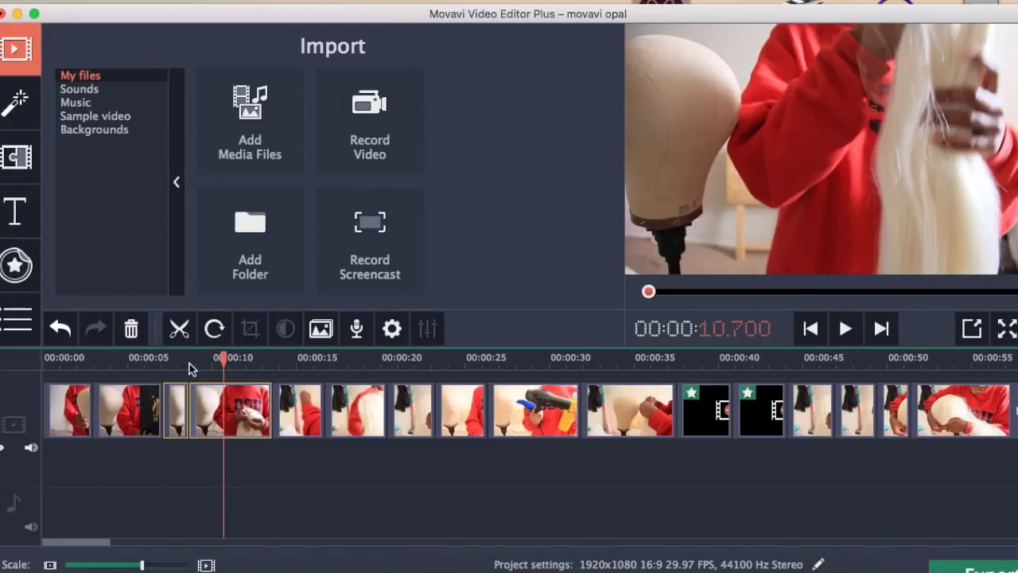
pyautogui.moveTo(223, 357)
pyautogui.mouseDown()
pyautogui.moveTo(211, 364)
pyautogui.moveTo(232, 363)
pyautogui.mouseUp()
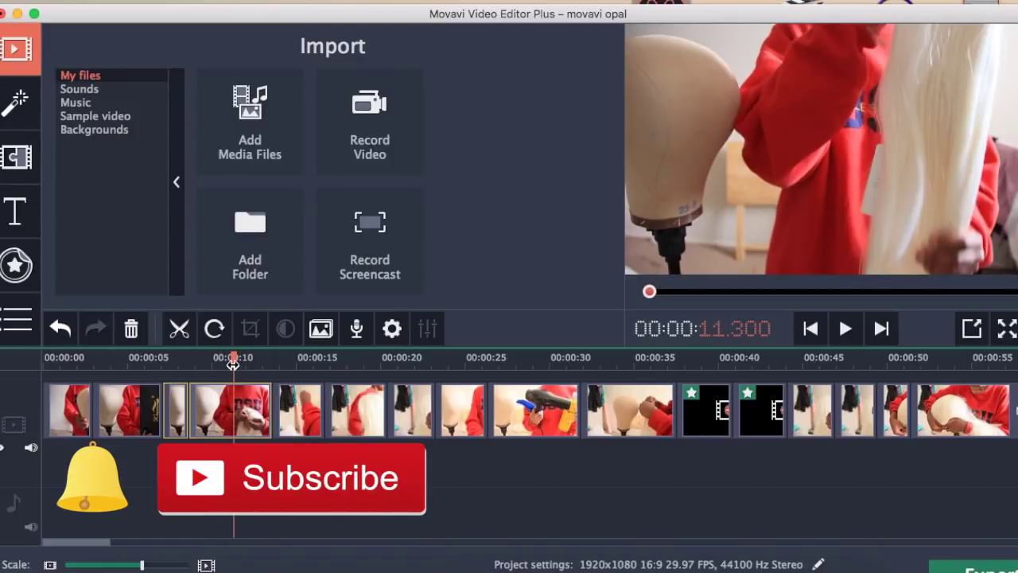
pyautogui.click(177, 335)
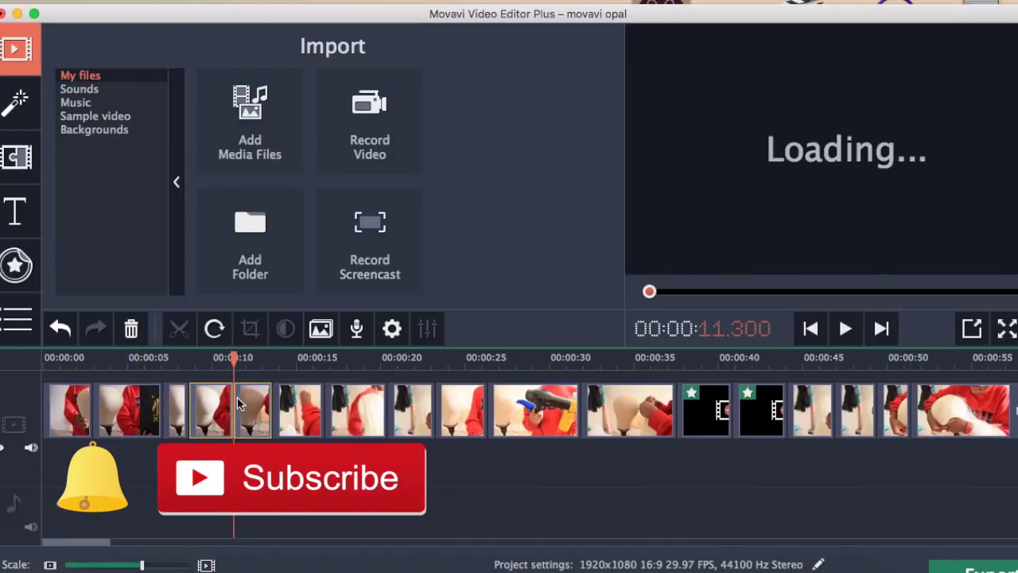
# Trim the start of the second timeline clip to shorten it to about 2.5 seconds, and readjust the trimmed edge
pyautogui.click(105, 412)
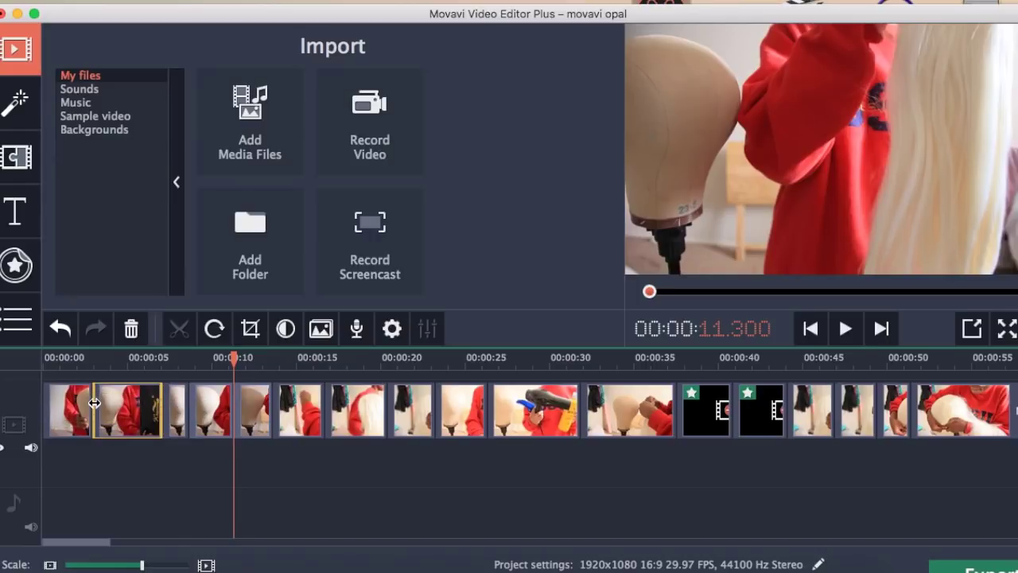
pyautogui.moveTo(94, 403); pyautogui.dragTo(117, 404)
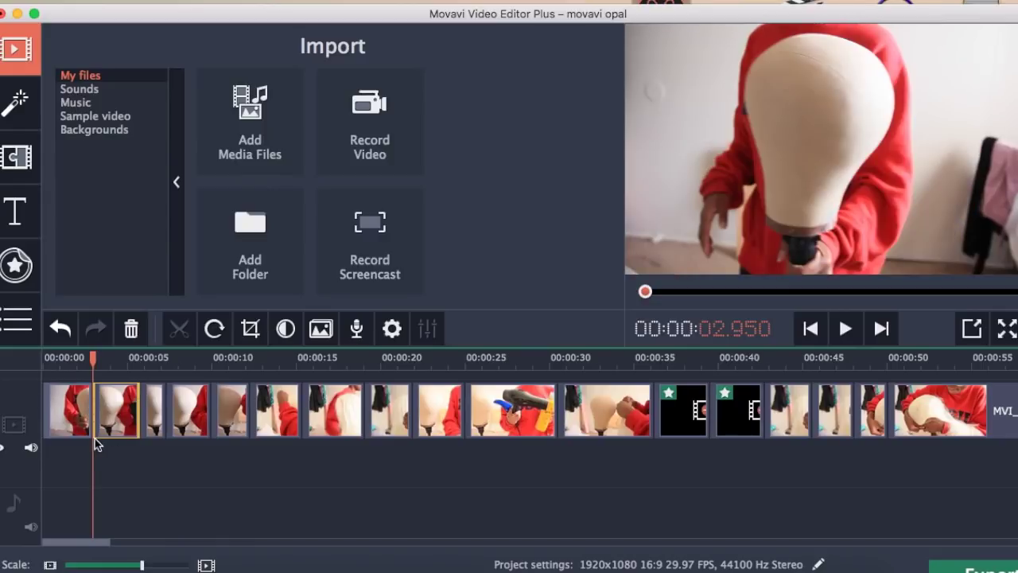
pyautogui.moveTo(95, 410); pyautogui.dragTo(100, 413)
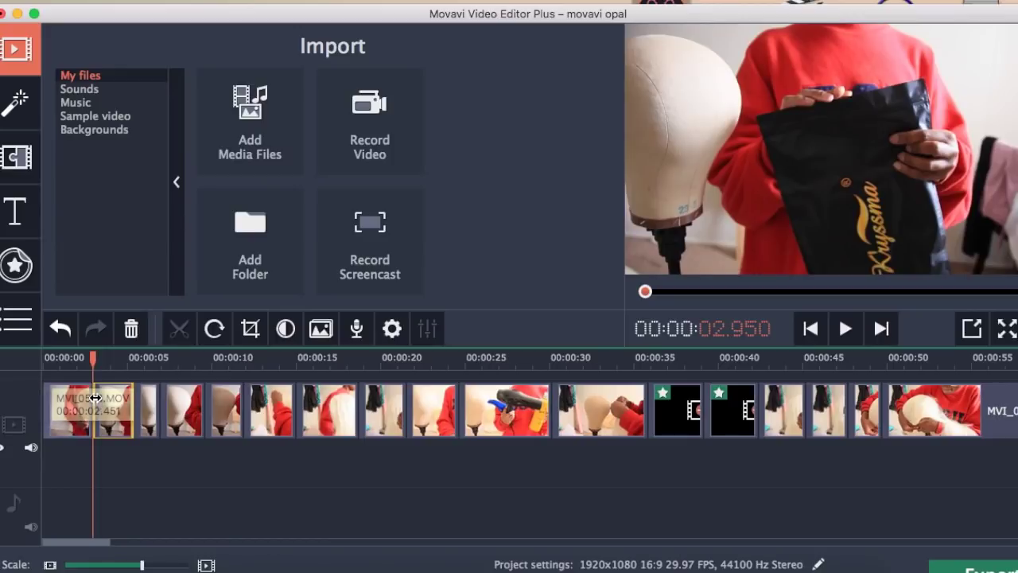
pyautogui.moveTo(93, 404); pyautogui.dragTo(69, 404)
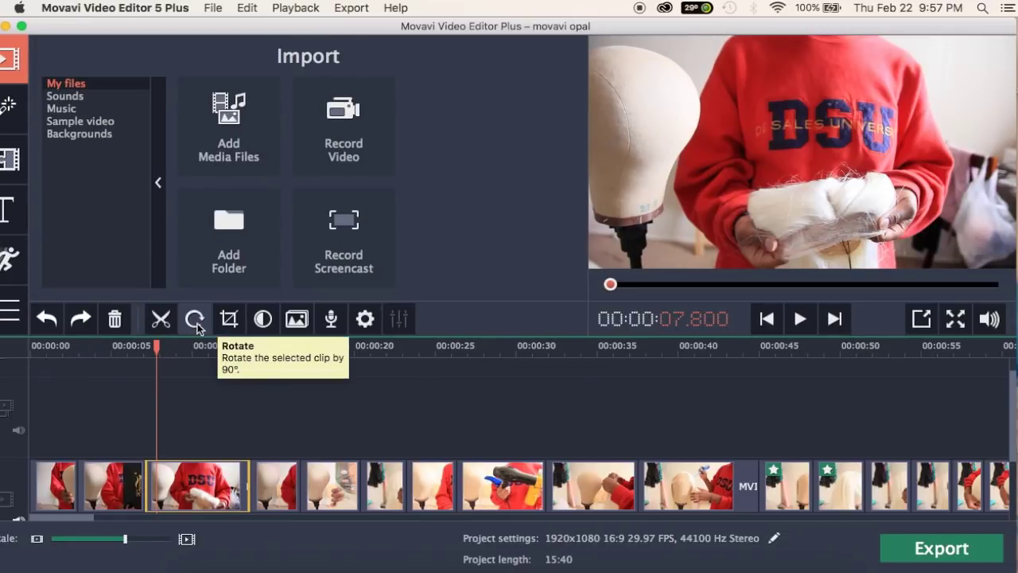
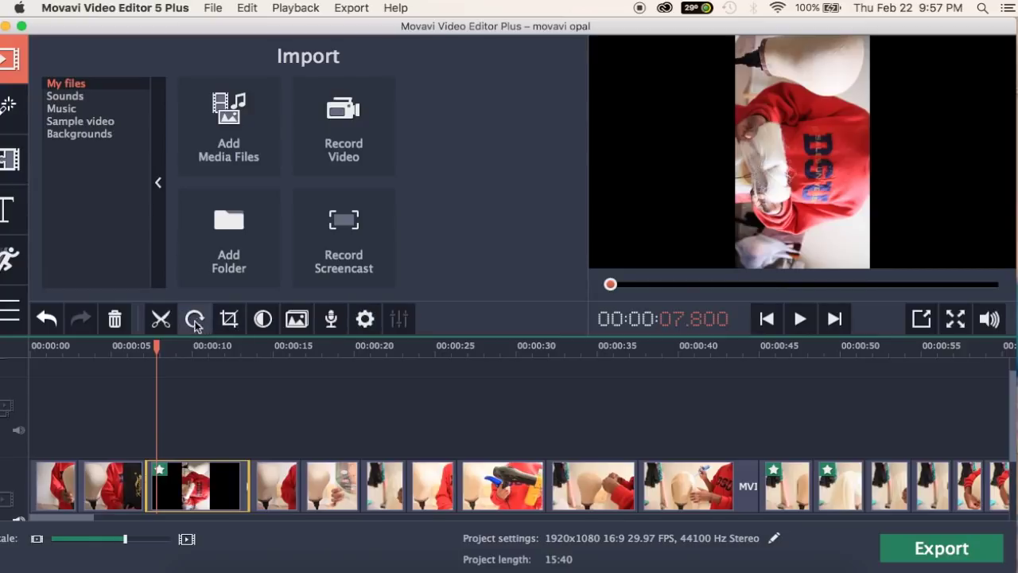
# Rotate the third timeline clip by another 90 degrees
pyautogui.click(195, 319)
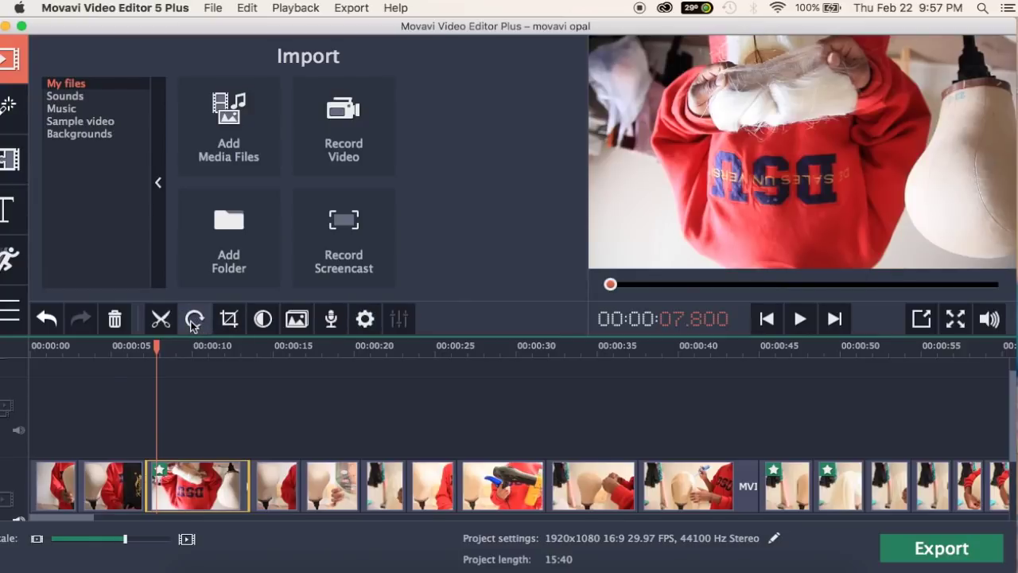
# Rotate the third timeline clip twice by 90 degrees so it stands upright again
pyautogui.click(193, 319)
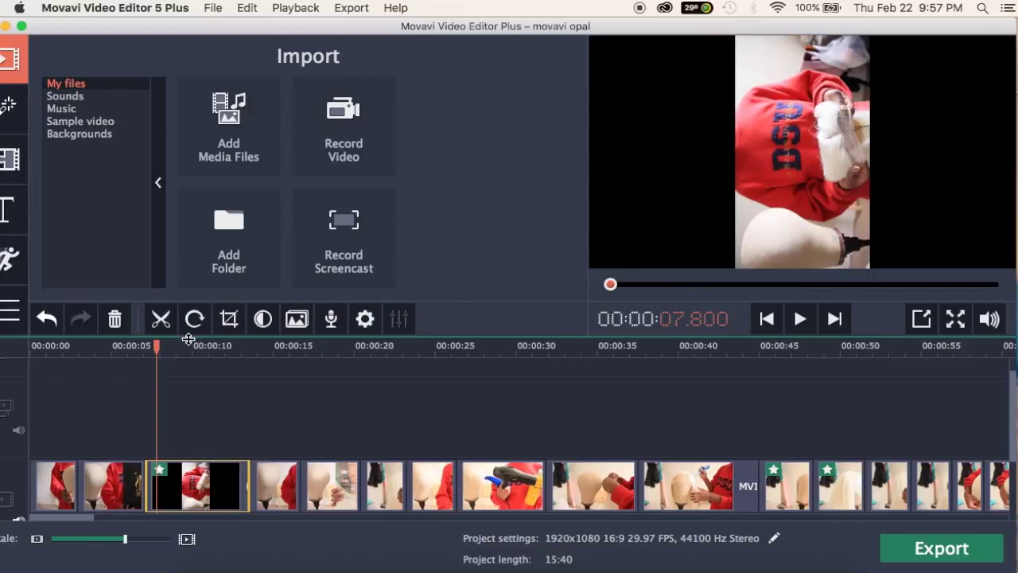
pyautogui.click(193, 319)
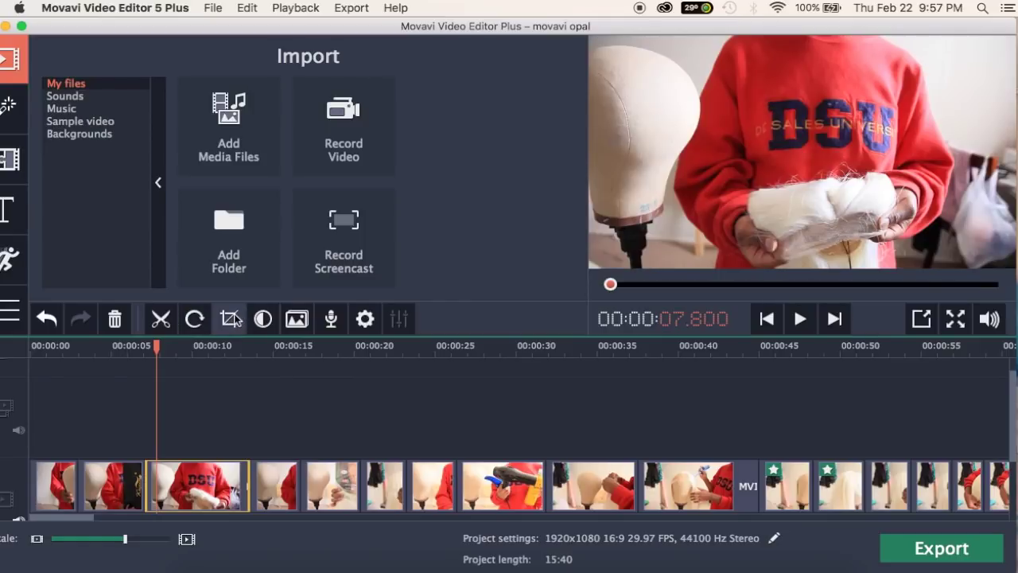
# Crop the third timeline clip to its upper-right area, cutting off most of the mannequin head, and apply the crop
pyautogui.click(232, 319)
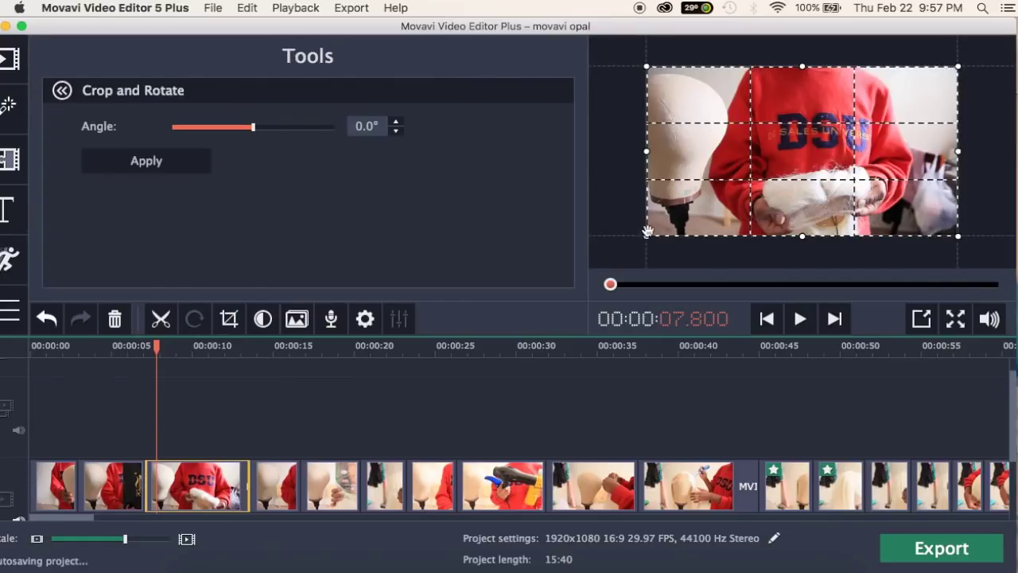
pyautogui.moveTo(646, 235); pyautogui.dragTo(702, 187)
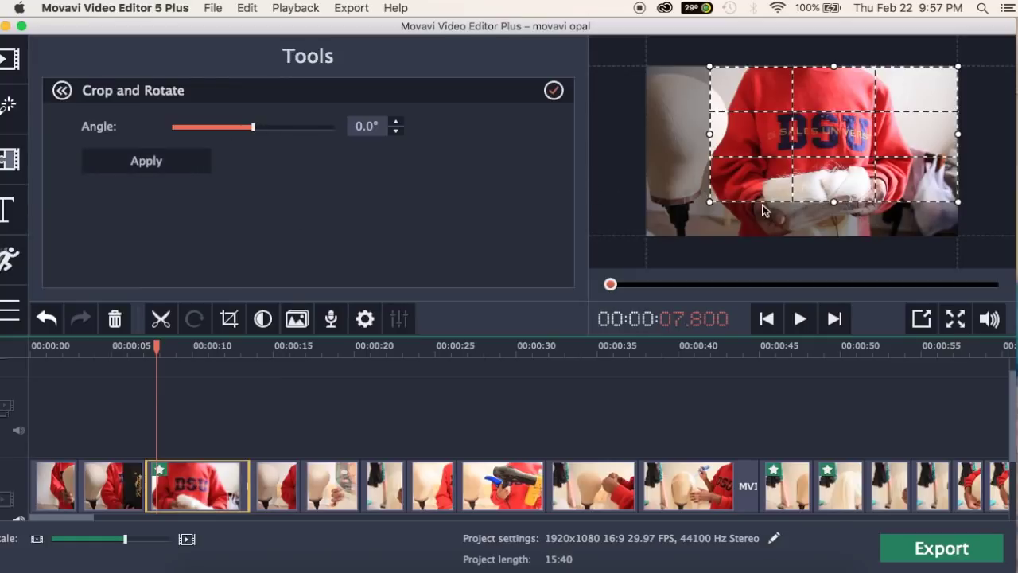
pyautogui.click(151, 164)
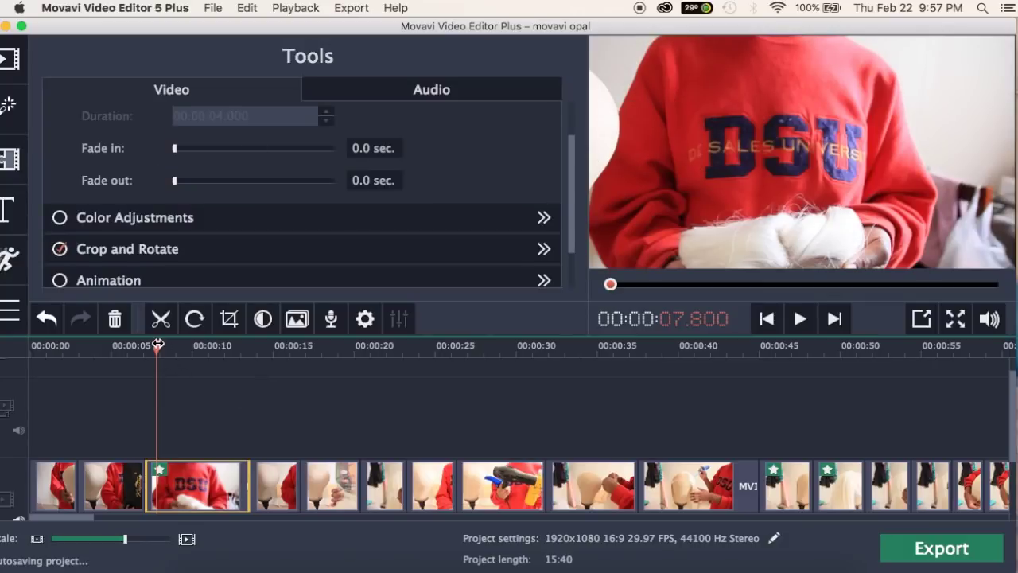
# Play the cropped third clip from shortly before its start, and undo the crop
pyautogui.moveTo(156, 344); pyautogui.dragTo(113, 344)
pyautogui.press('space')
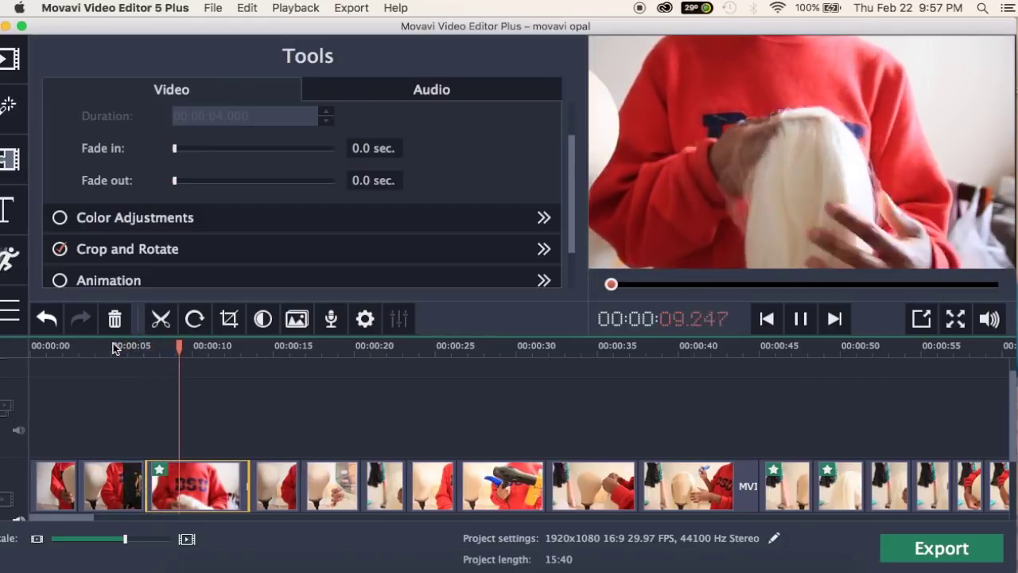
pyautogui.press('super+z')
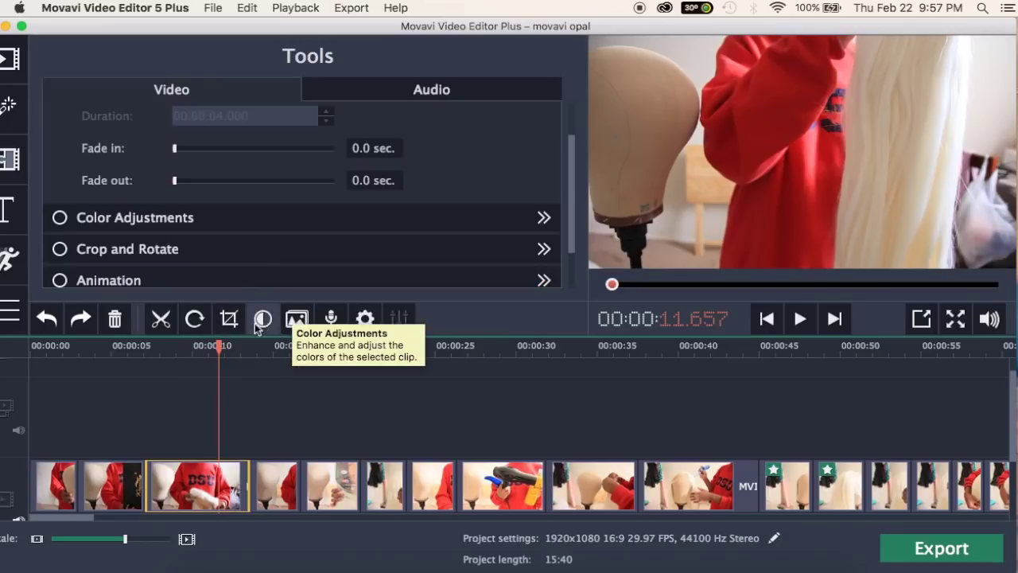
# Raise the third clip's Brightness to 81 with the manual color adjustments, and undo the last brightness change
pyautogui.click(257, 321)
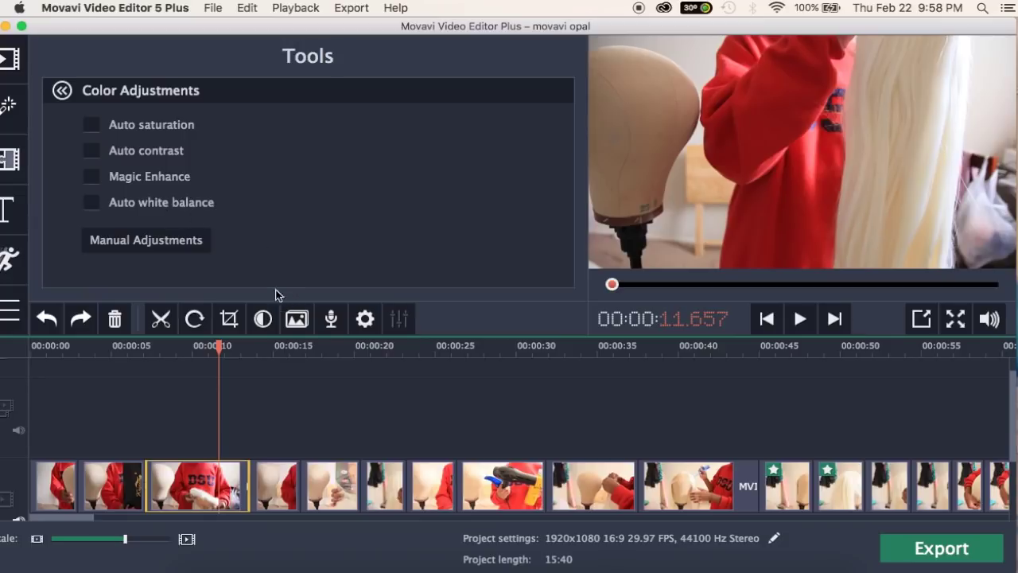
pyautogui.click(198, 250)
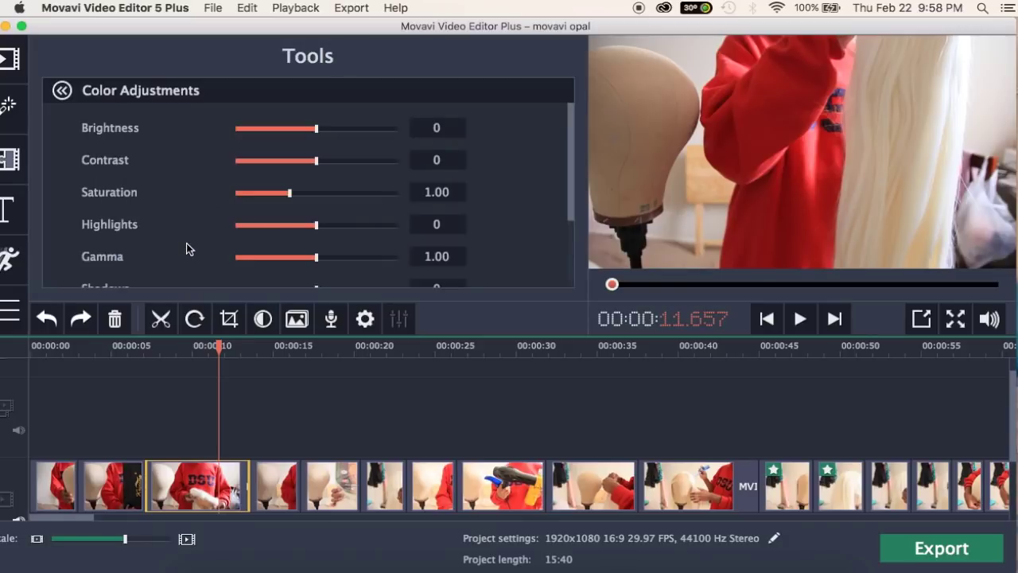
pyautogui.click(315, 128)
pyautogui.moveTo(315, 128); pyautogui.dragTo(342, 128)
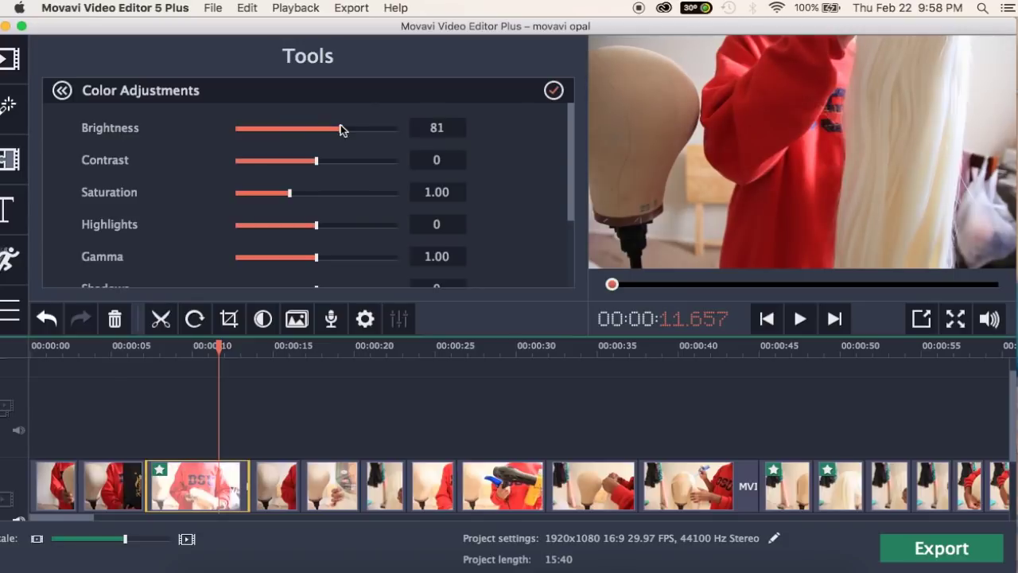
pyautogui.moveTo(340, 130)
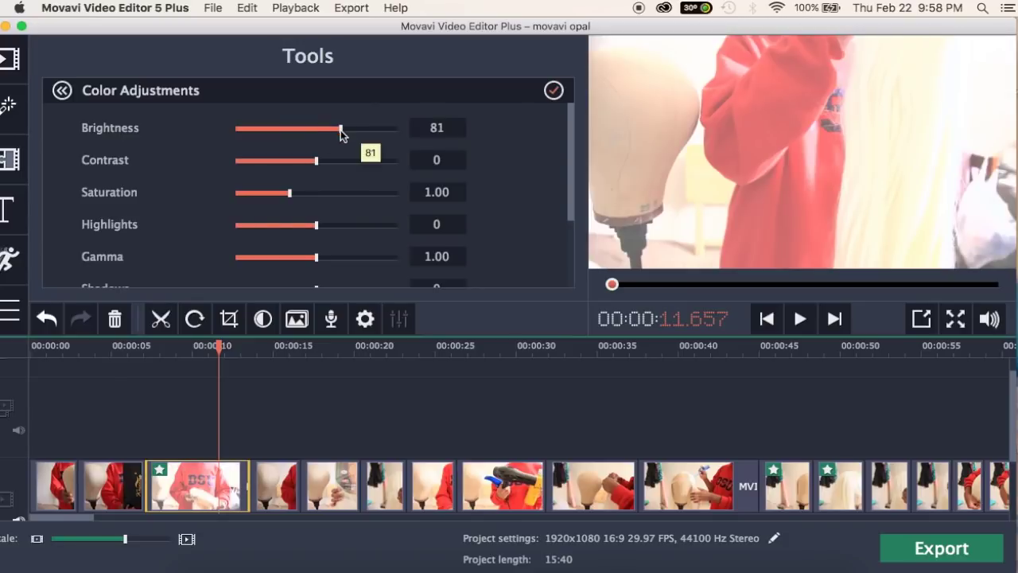
pyautogui.press('super+z')
# Set the third clip's Saturation to 1.59 and reset its Brightness to 0
pyautogui.click(291, 201)
pyautogui.moveTo(291, 193); pyautogui.dragTo(321, 194)
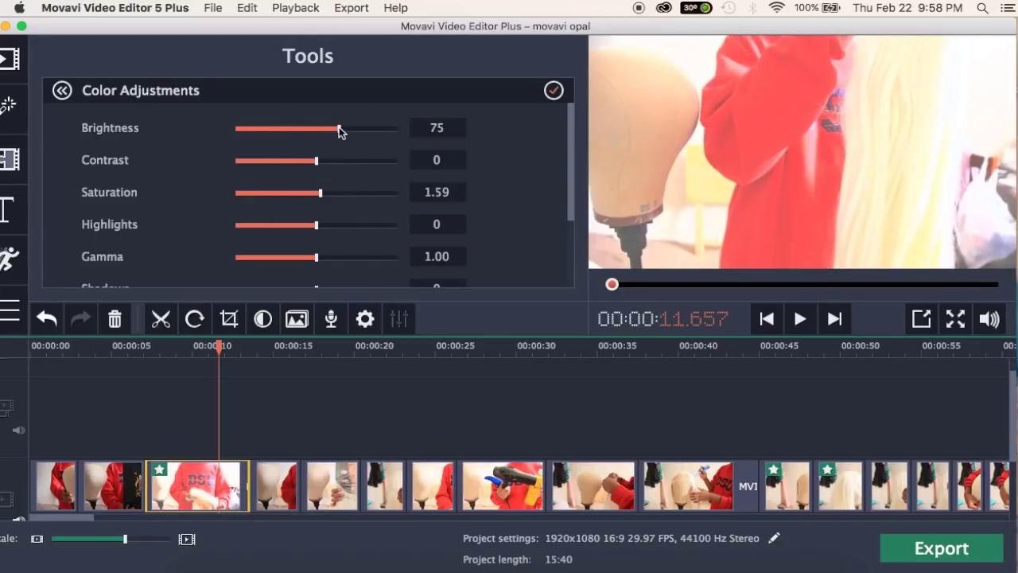
pyautogui.moveTo(338, 127); pyautogui.dragTo(316, 129)
pyautogui.click(453, 129)
pyautogui.moveTo(453, 129); pyautogui.dragTo(427, 129)
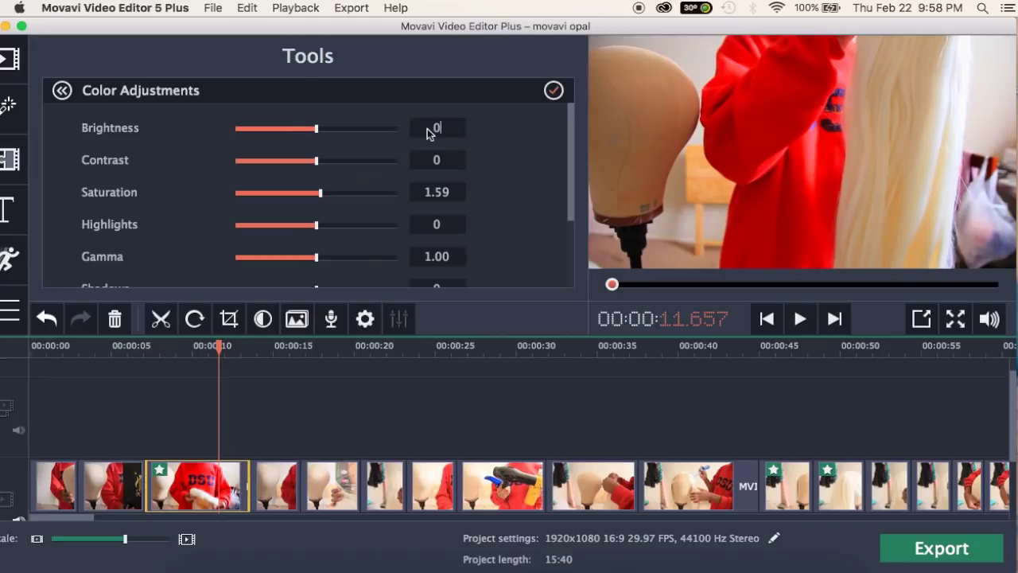
pyautogui.write('0')
pyautogui.press('Return')
pyautogui.scroll(-2, 321, 259)
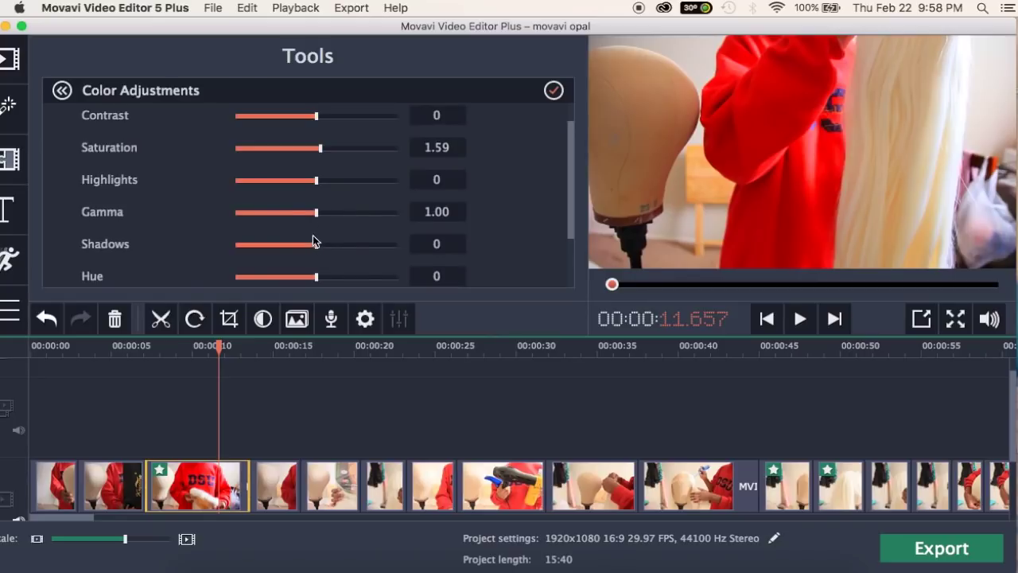
pyautogui.scroll(-2, 314, 242)
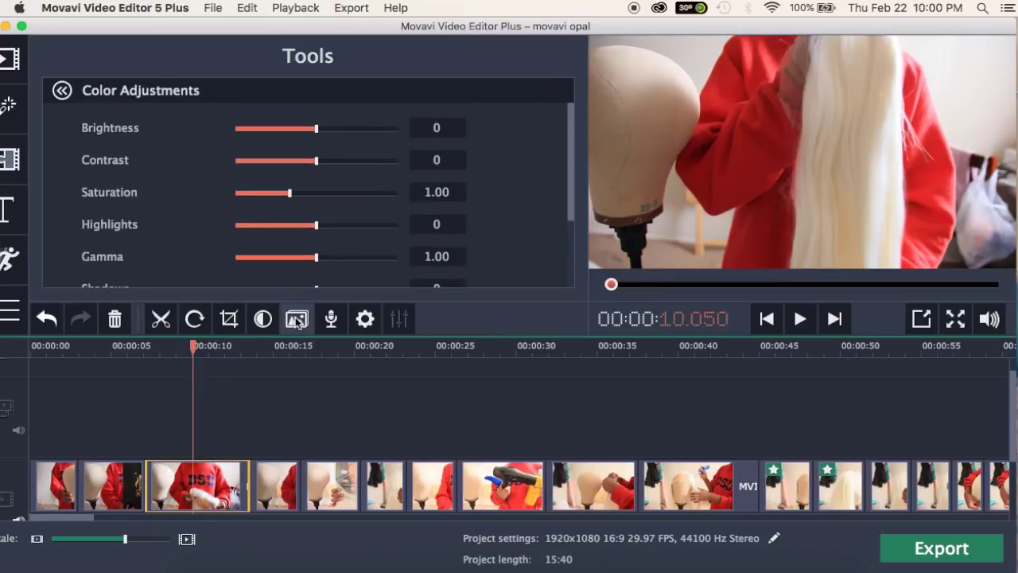
# Add random transitions with a duration of 2 seconds between all timeline clips
pyautogui.click(296, 318)
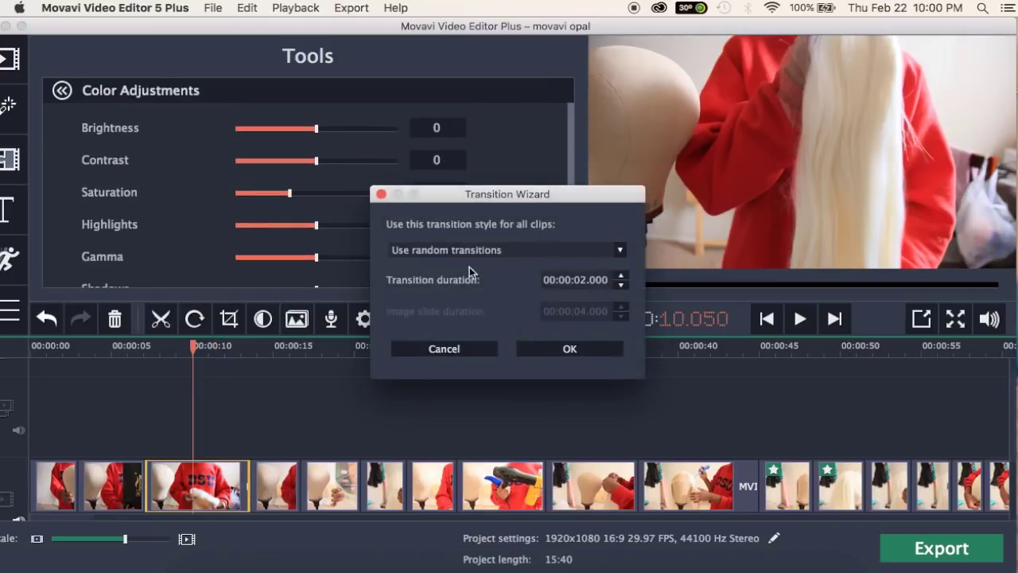
pyautogui.click(567, 350)
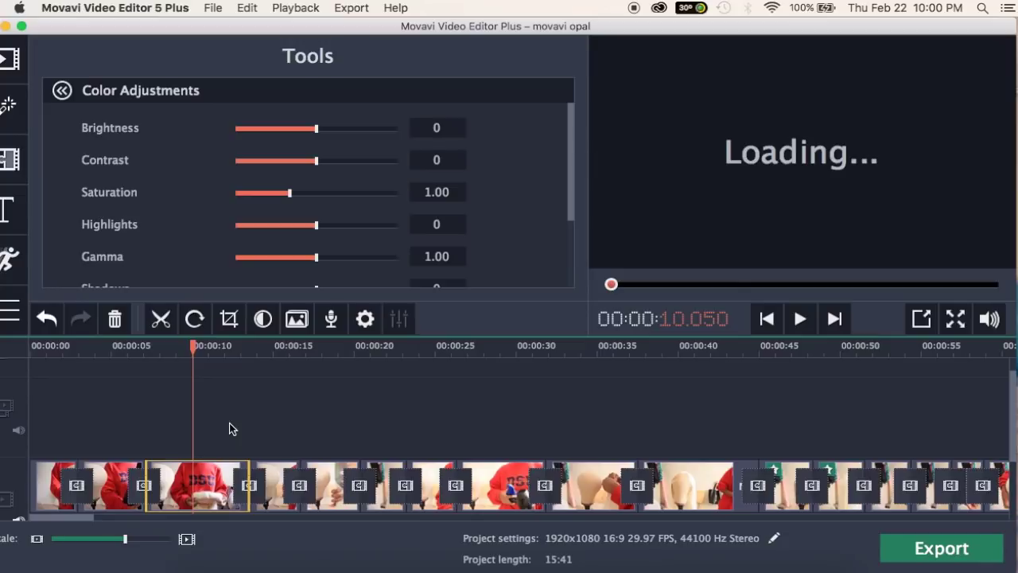
# Preview the random transitions until about 22 seconds on the timeline, and undo them
pyautogui.press('space')
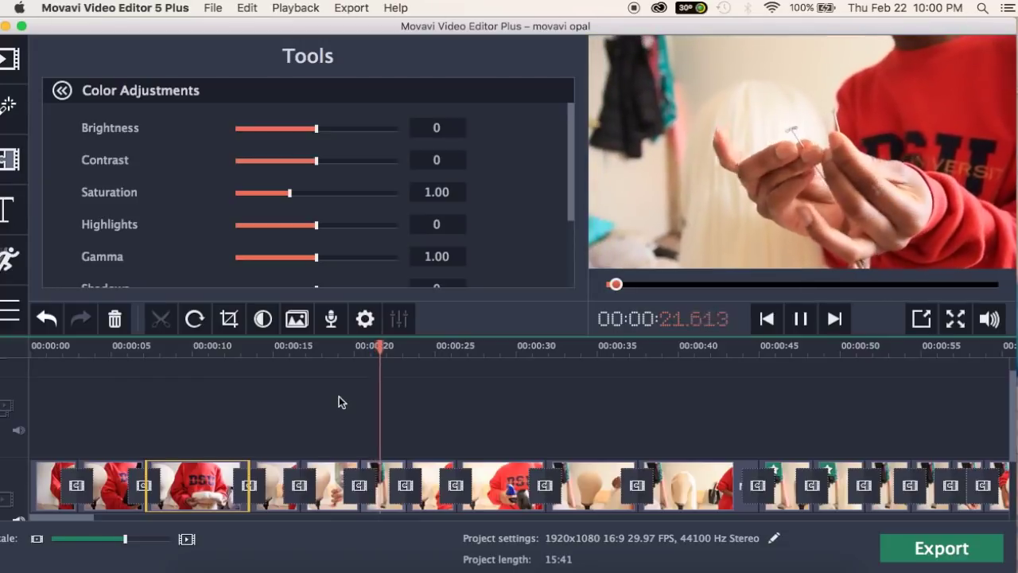
pyautogui.press('space')
pyautogui.press('super+z')
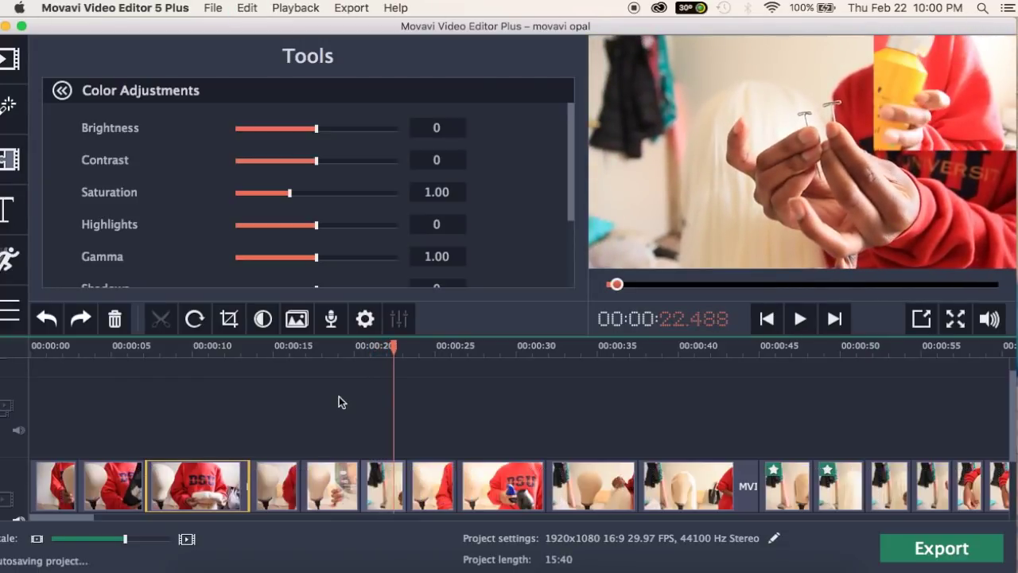
# Apply the Cube transition with a duration of 2 seconds to all timeline clips
pyautogui.click(294, 327)
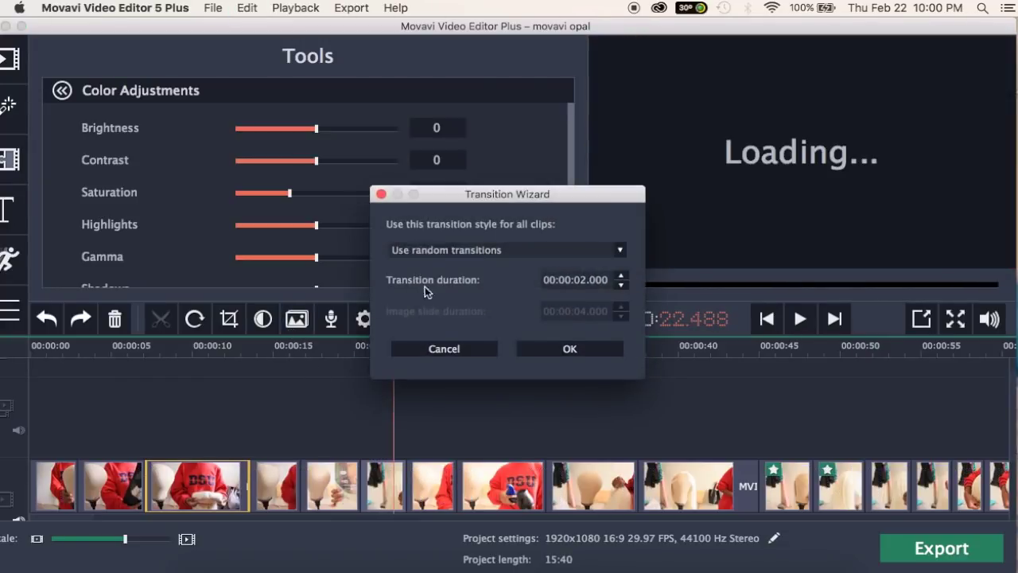
pyautogui.click(422, 251)
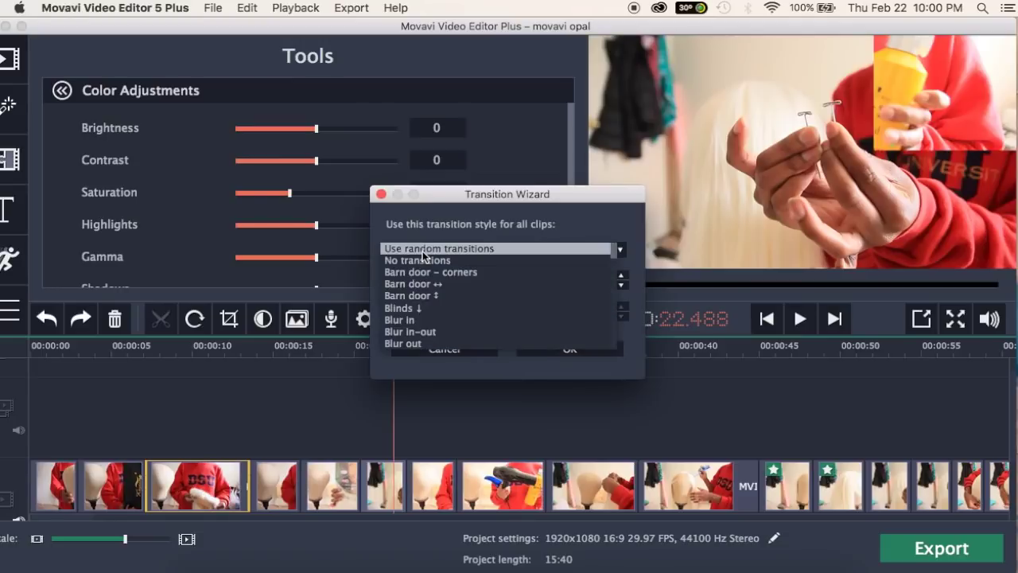
pyautogui.scroll(-5, 409, 319)
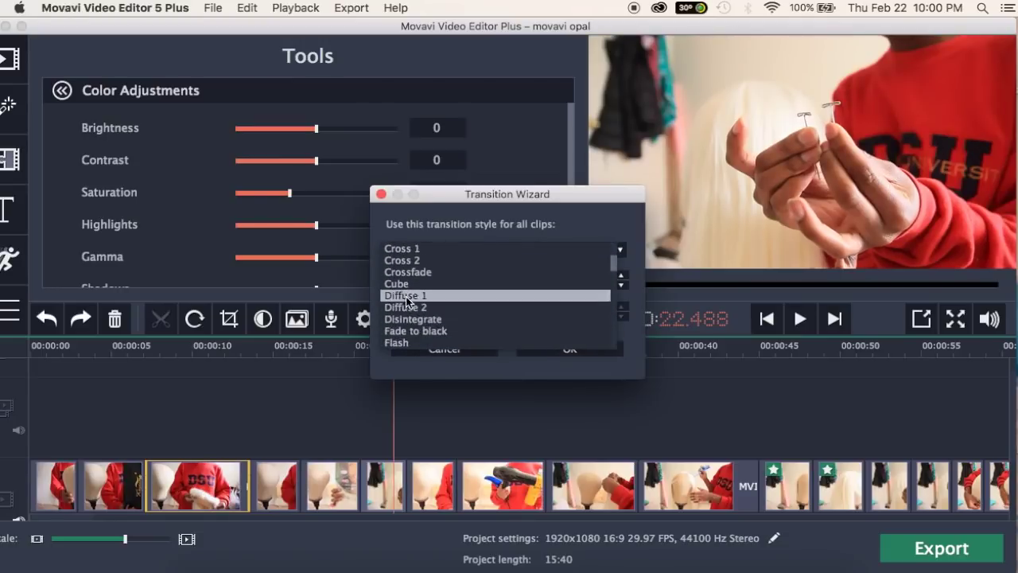
pyautogui.click(408, 284)
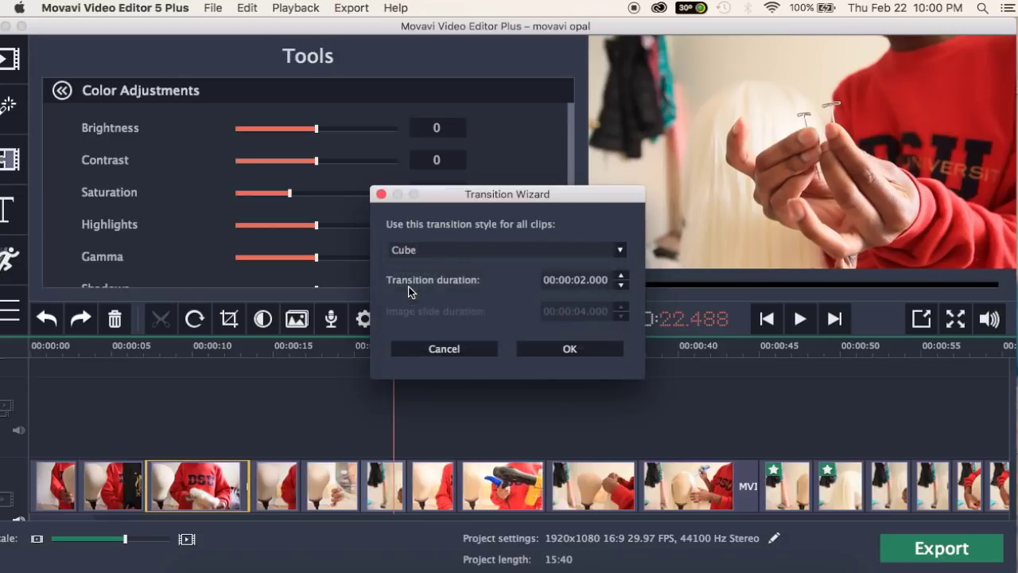
pyautogui.click(570, 348)
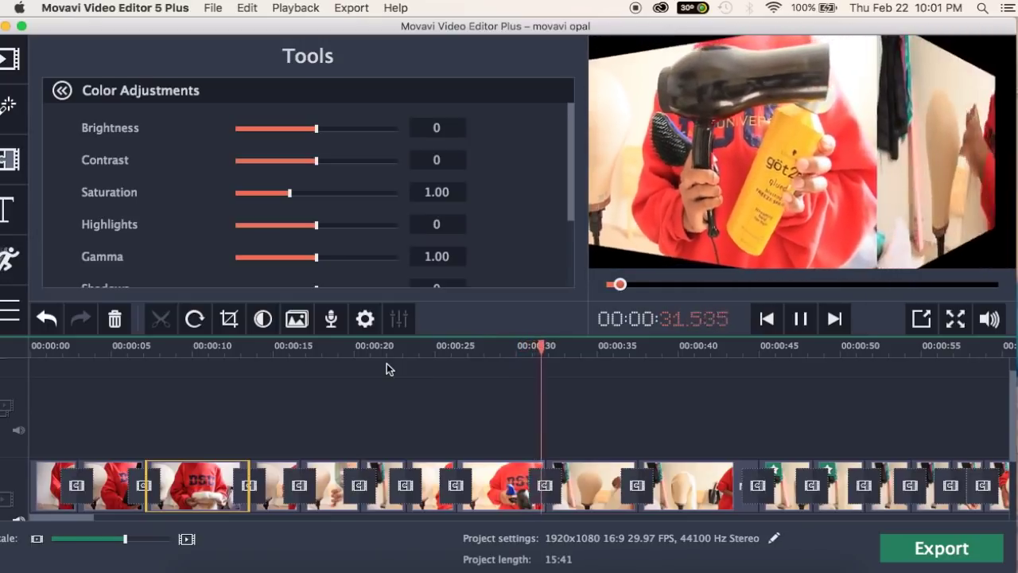
# Stop the preview of the Cube transitions at about 32.7 seconds and undo them
pyautogui.press('space')
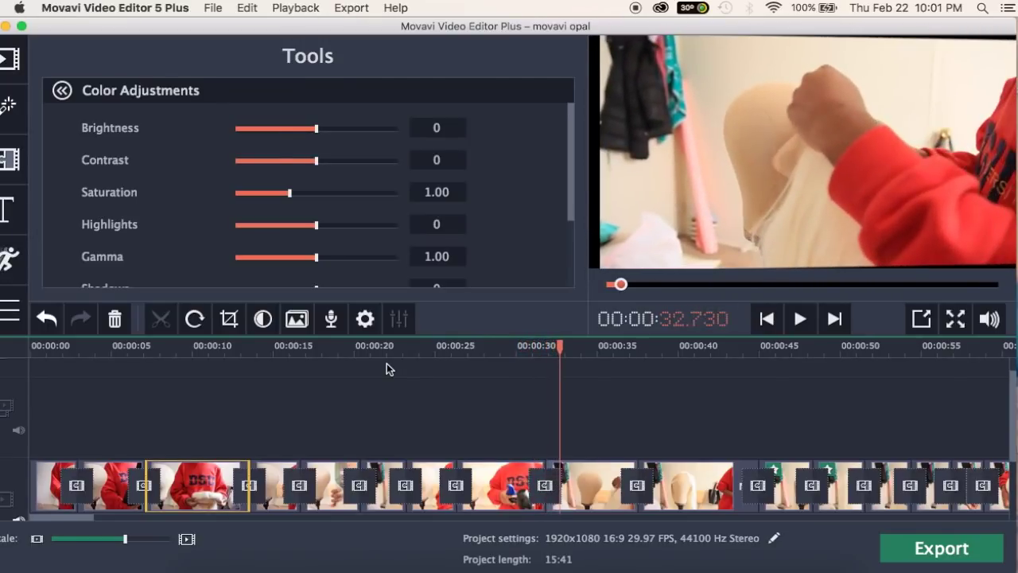
pyautogui.press('super+z')
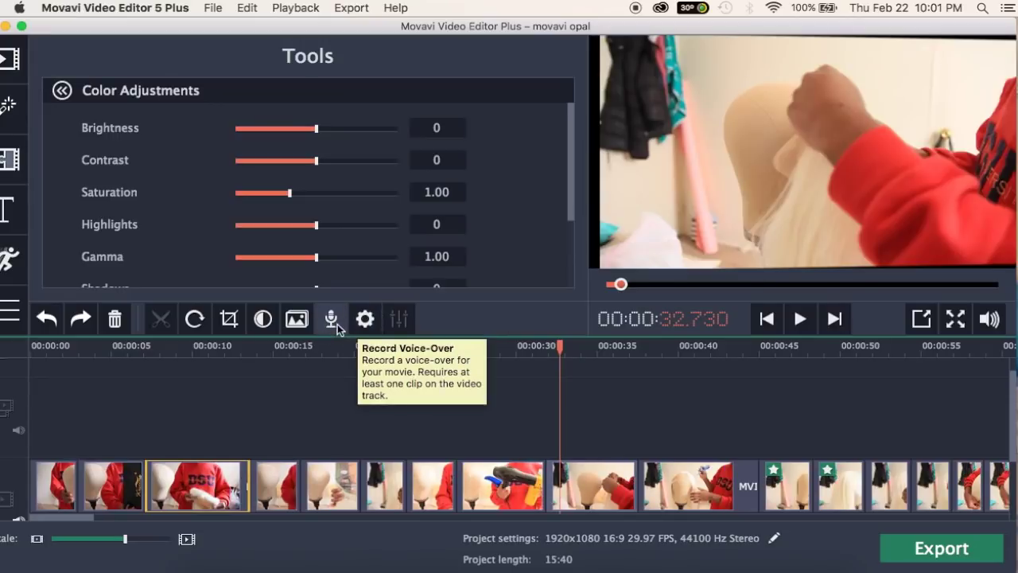
pyautogui.click(330, 327)
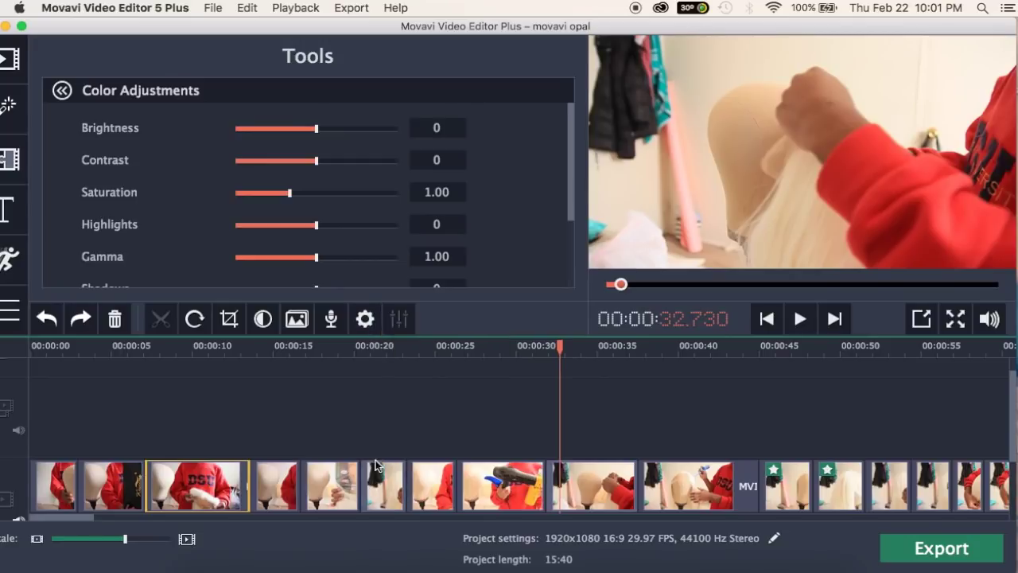
# Set the third timeline clip's playback speed to 300% in its clip properties
pyautogui.click(365, 318)
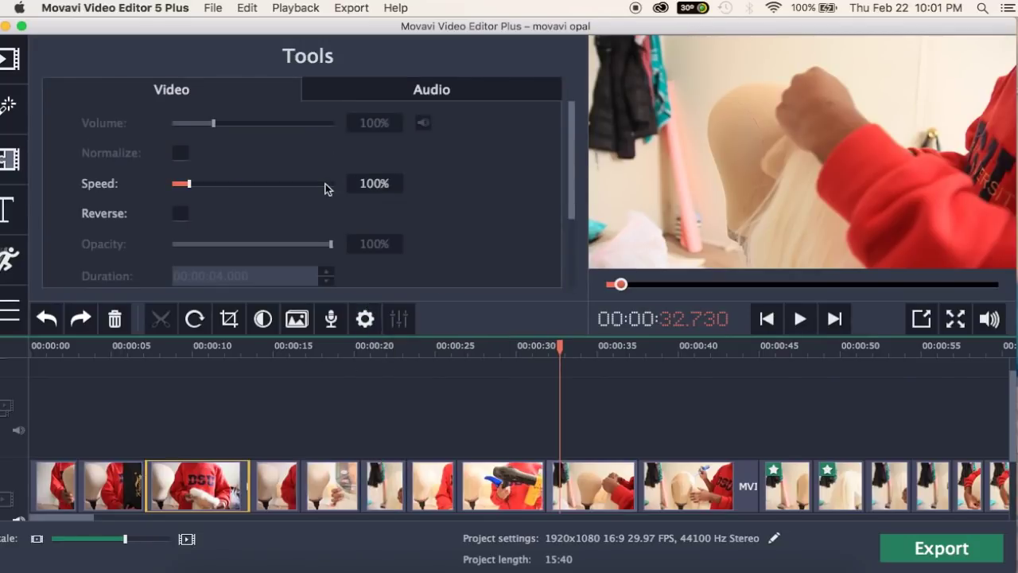
pyautogui.scroll(-2, 326, 171)
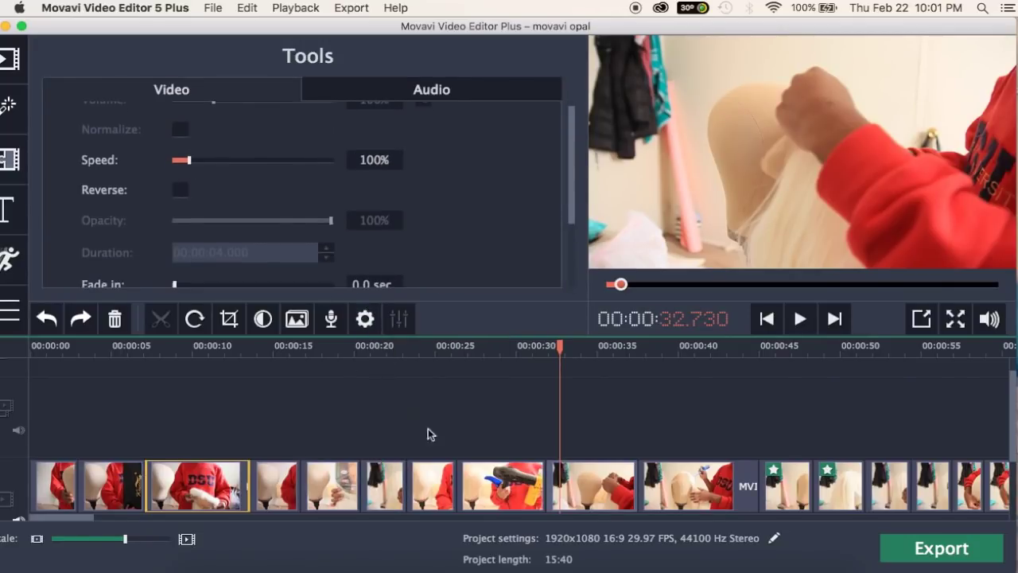
pyautogui.click(191, 400)
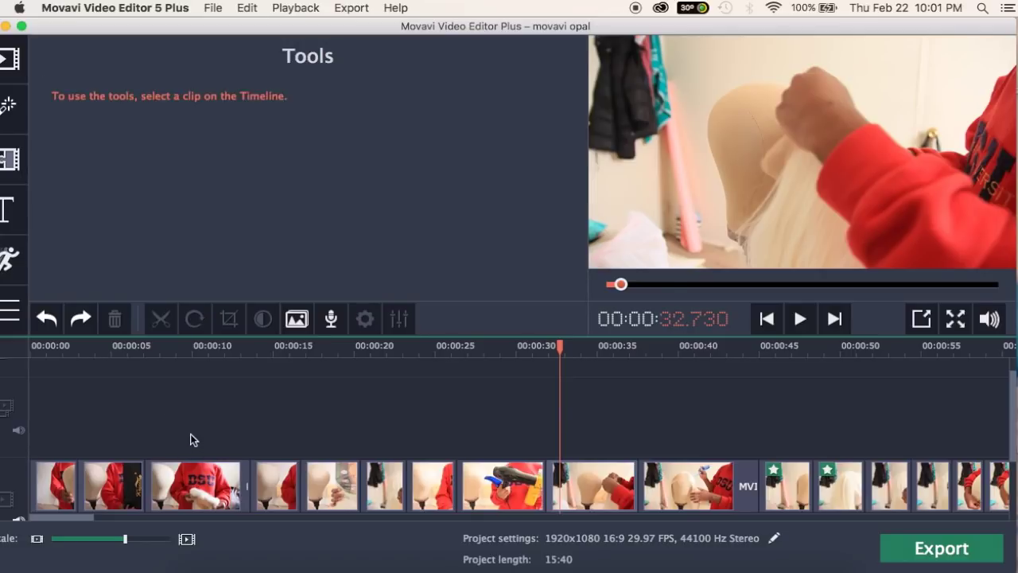
pyautogui.click(194, 481)
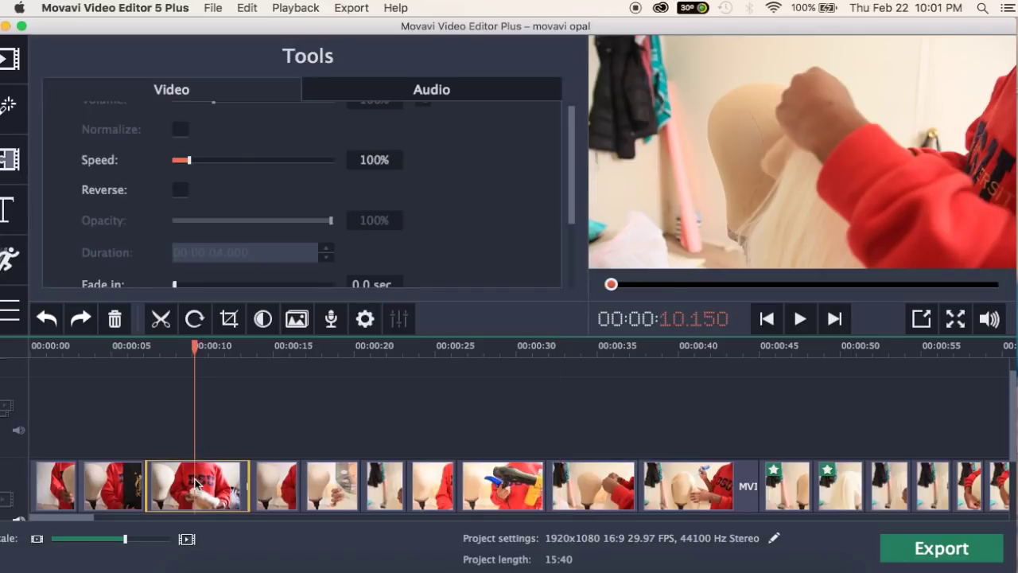
pyautogui.moveTo(189, 161); pyautogui.dragTo(212, 162)
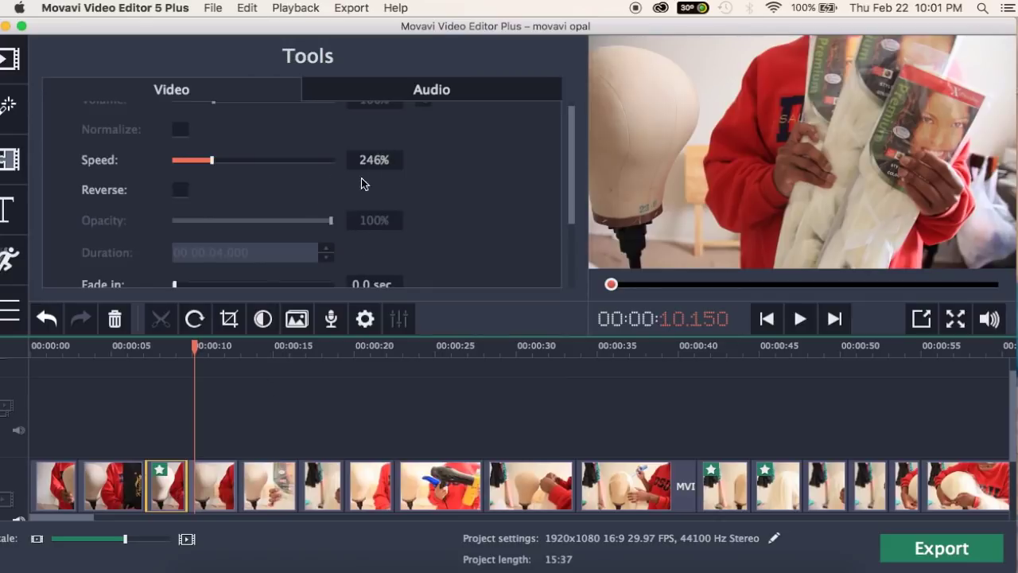
pyautogui.click(379, 159)
pyautogui.write('30')
pyautogui.press('Return')
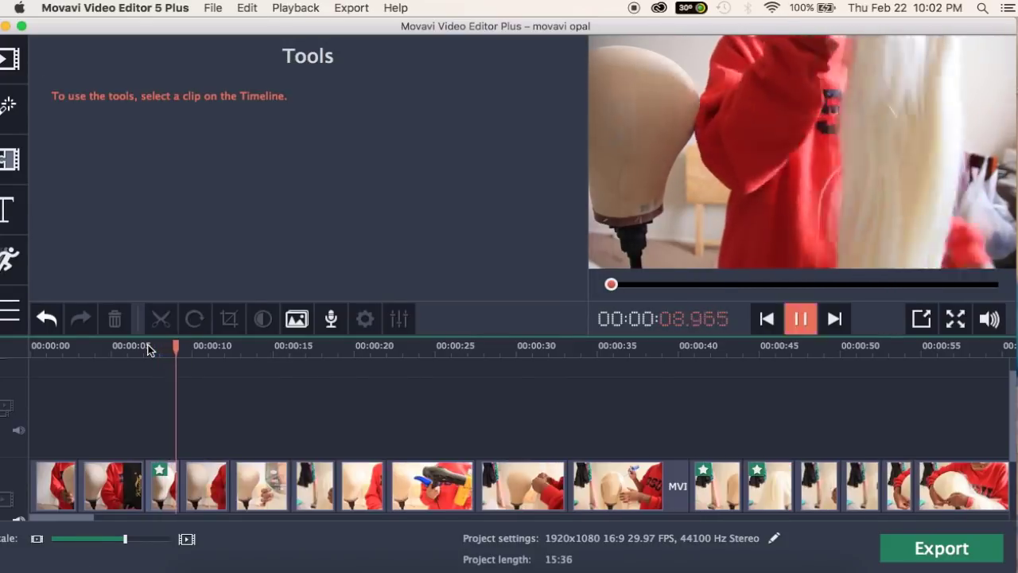
# Stop the preview and select the sped-up third clip to show its properties
pyautogui.press('space')
pyautogui.click(159, 473)
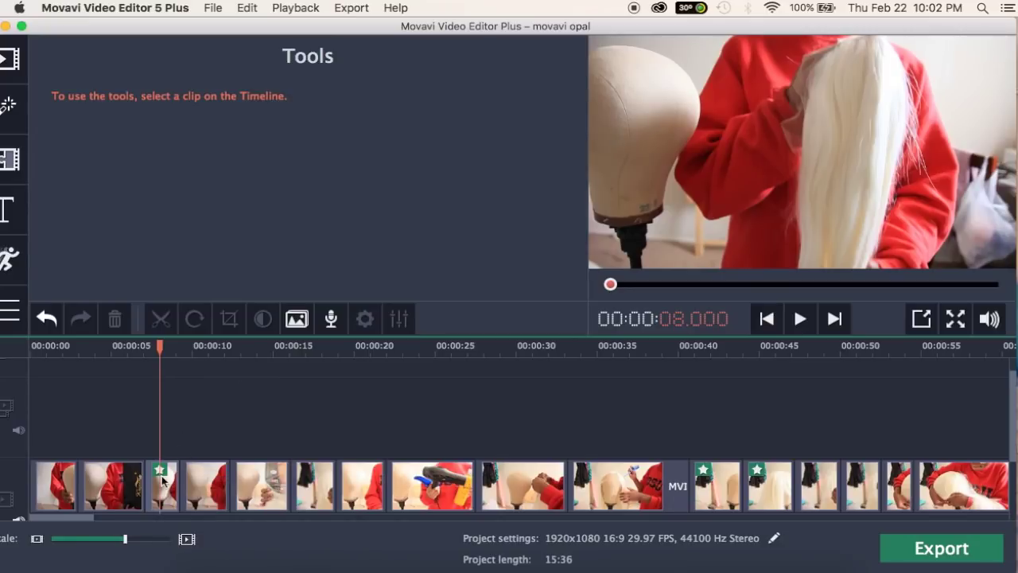
pyautogui.click(162, 478)
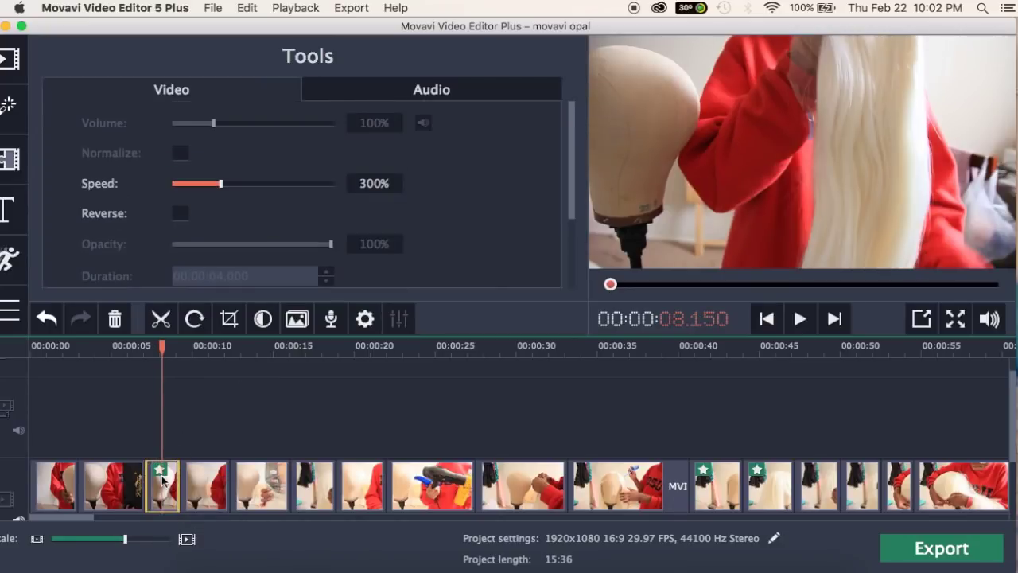
# Try reversing the playback of the fourth timeline clip
pyautogui.scroll(-2, 163, 482)
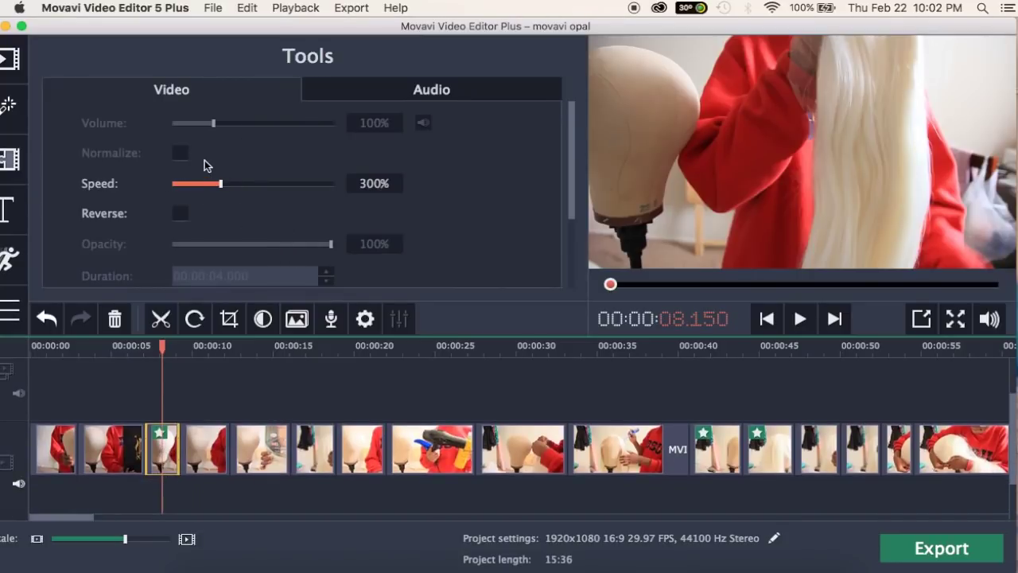
pyautogui.click(196, 451)
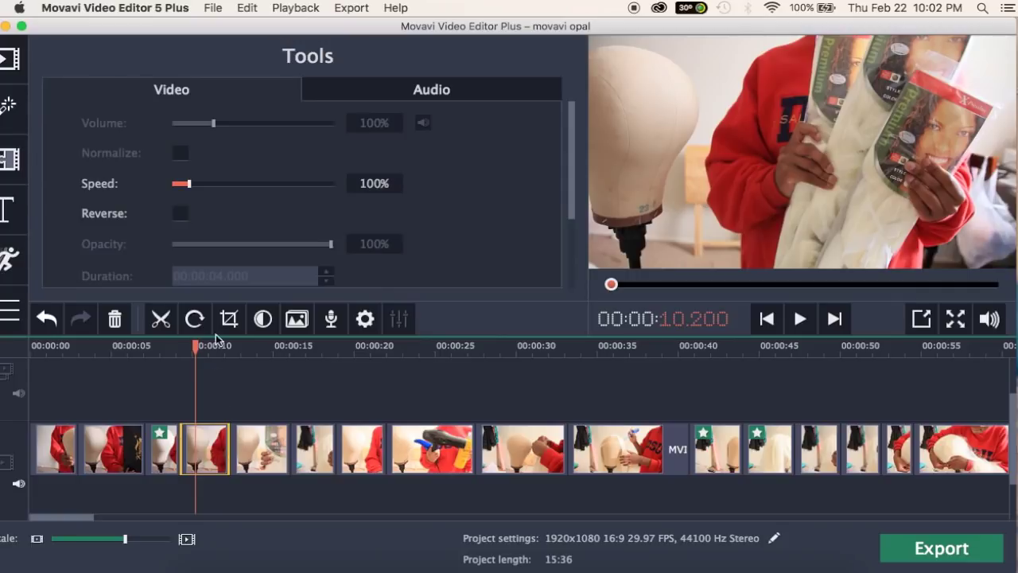
pyautogui.click(180, 213)
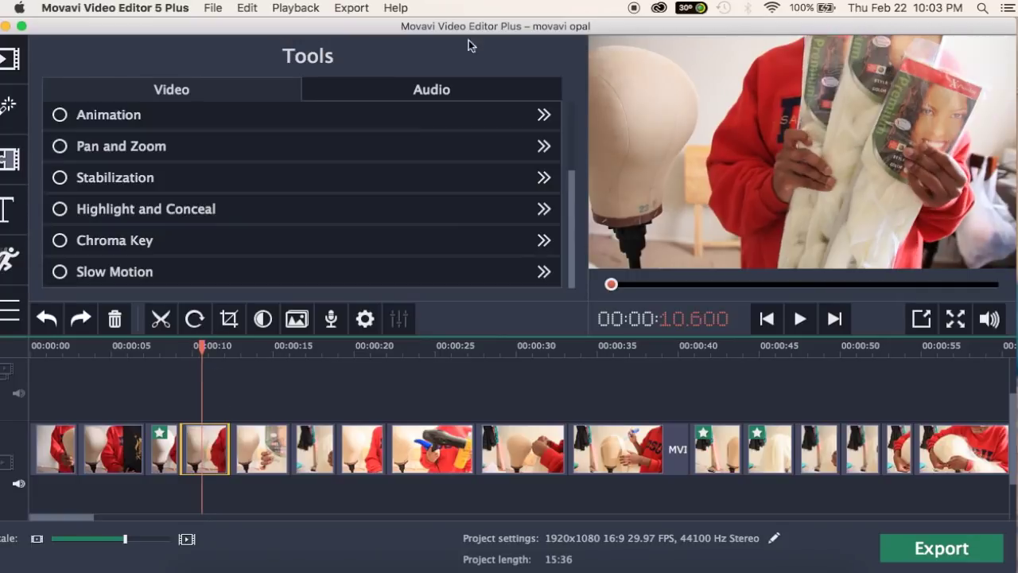
# Show the audio properties of the MVI_0586.MOV clip's linked audio at about 2:12 on the timeline
pyautogui.click(420, 82)
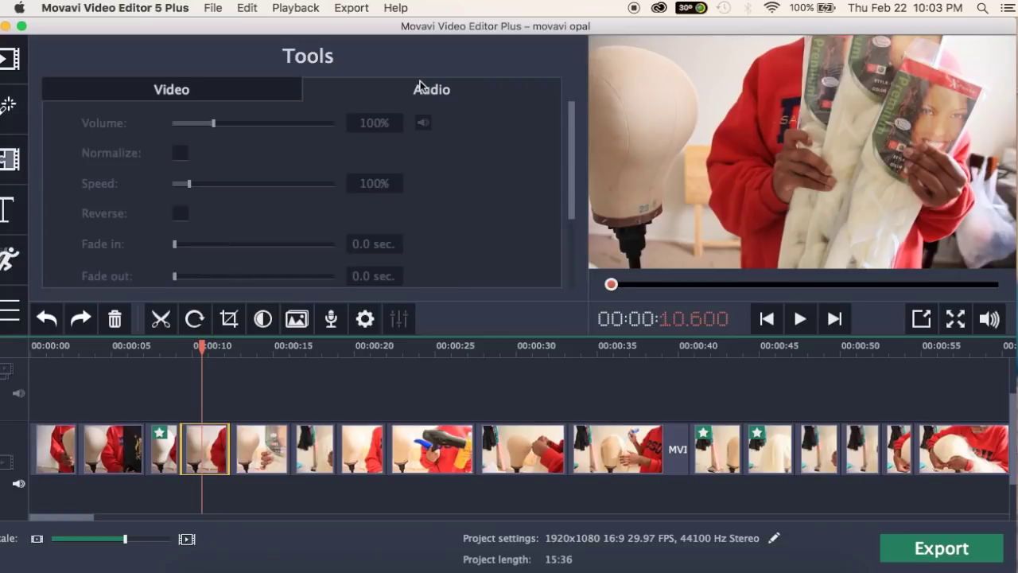
pyautogui.hscroll(10, 280, 392)
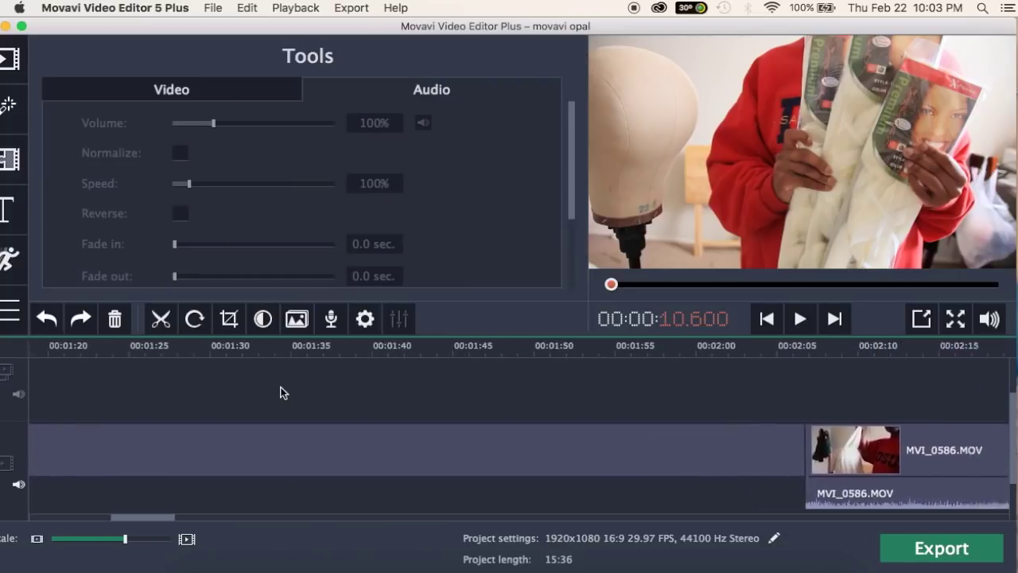
pyautogui.hscroll(4, 280, 393)
pyautogui.scroll(-1, 280, 393)
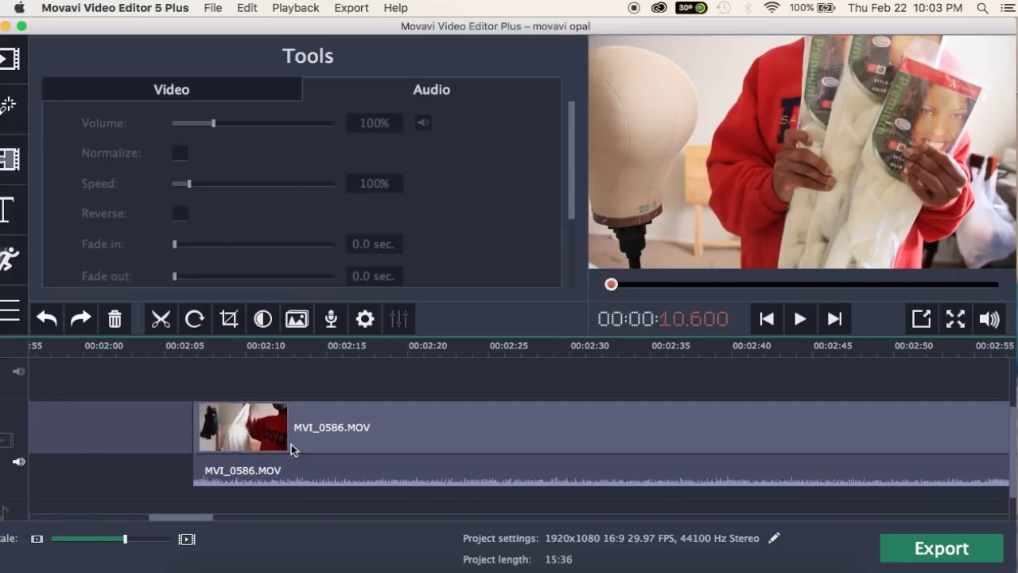
pyautogui.click(284, 390)
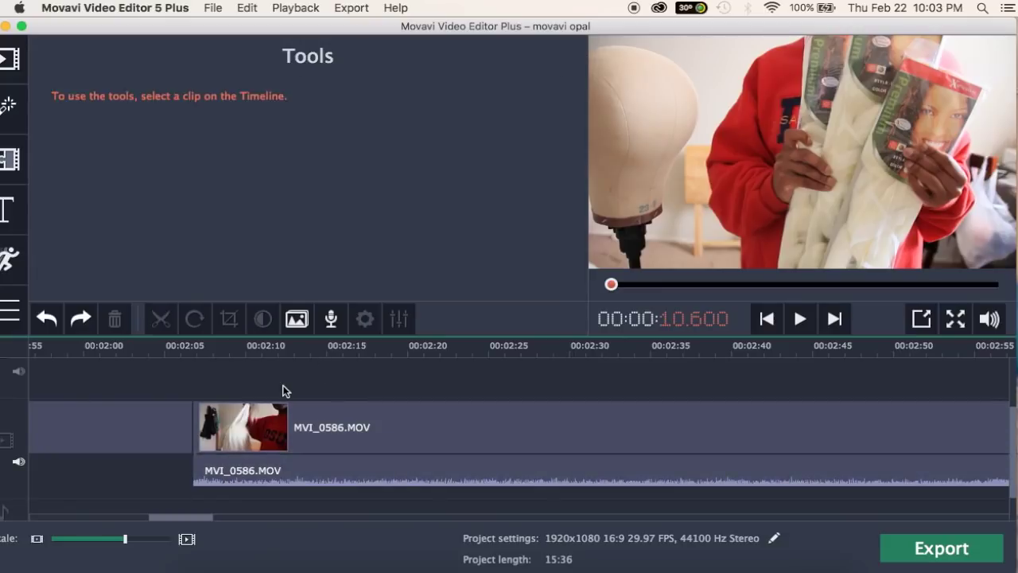
pyautogui.click(256, 473)
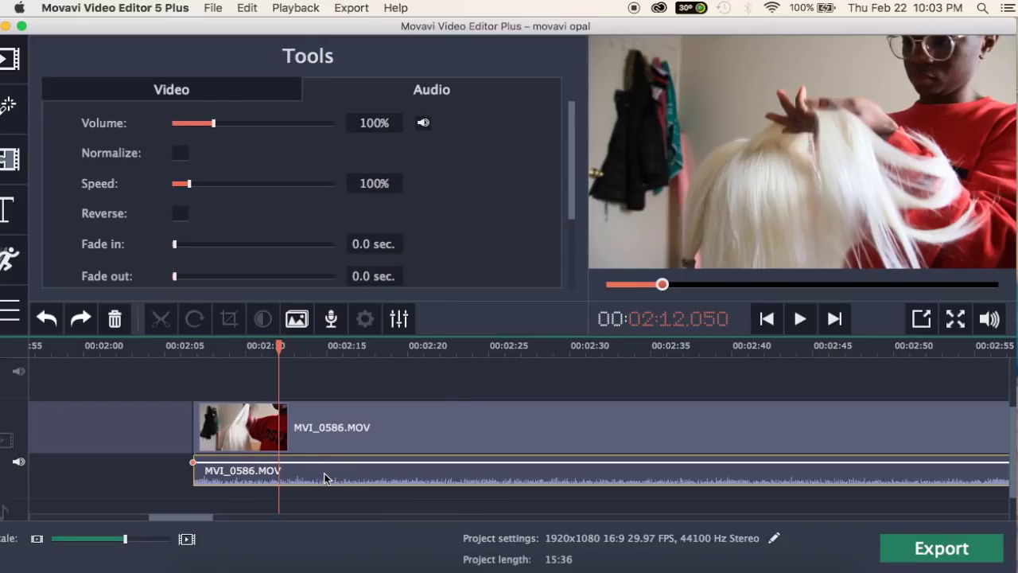
# Detach the MVI_0586.MOV audio onto the separate audio track and move its start to about 54.5 seconds
pyautogui.moveTo(325, 477); pyautogui.dragTo(250, 481)
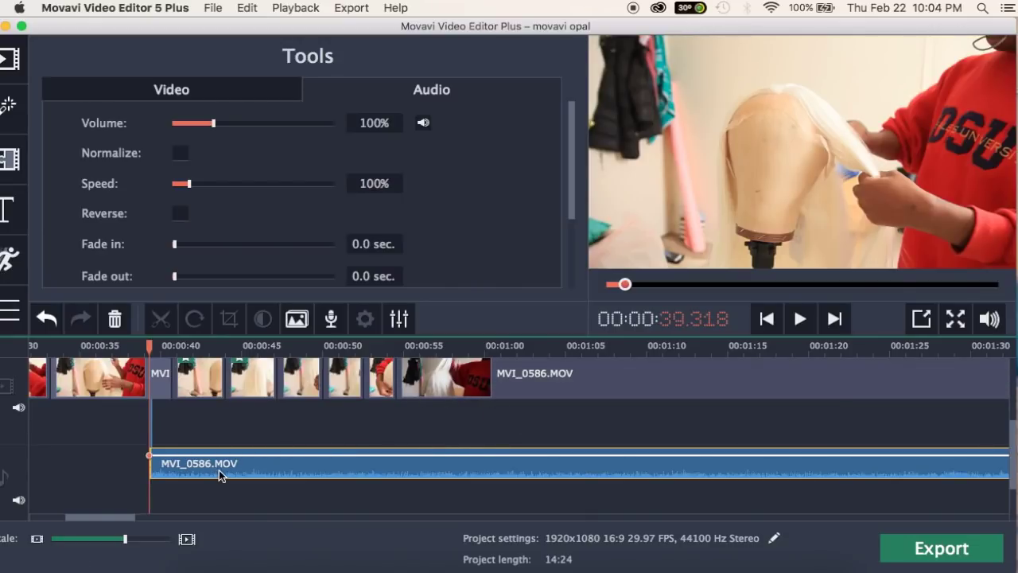
pyautogui.moveTo(219, 469); pyautogui.dragTo(458, 435)
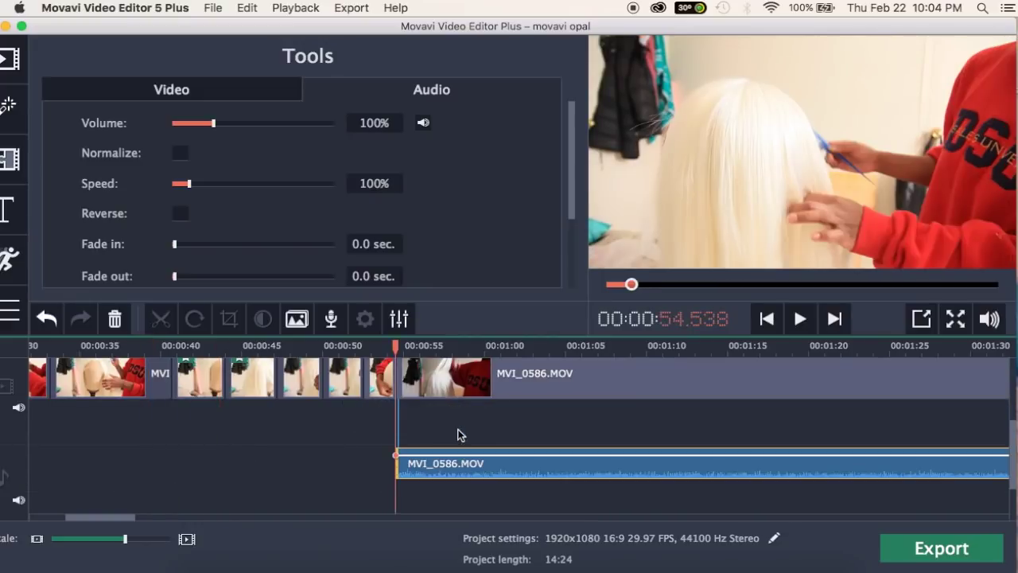
pyautogui.moveTo(432, 470); pyautogui.dragTo(477, 429)
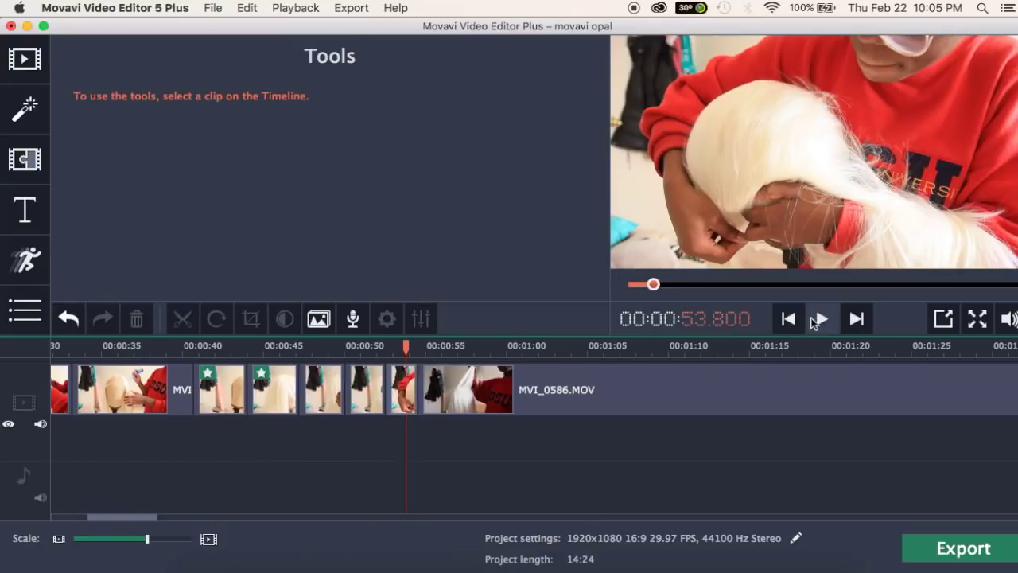
# Step the preview forward frame by frame from about 53.8 to 54.2 seconds
pyautogui.click(858, 324)
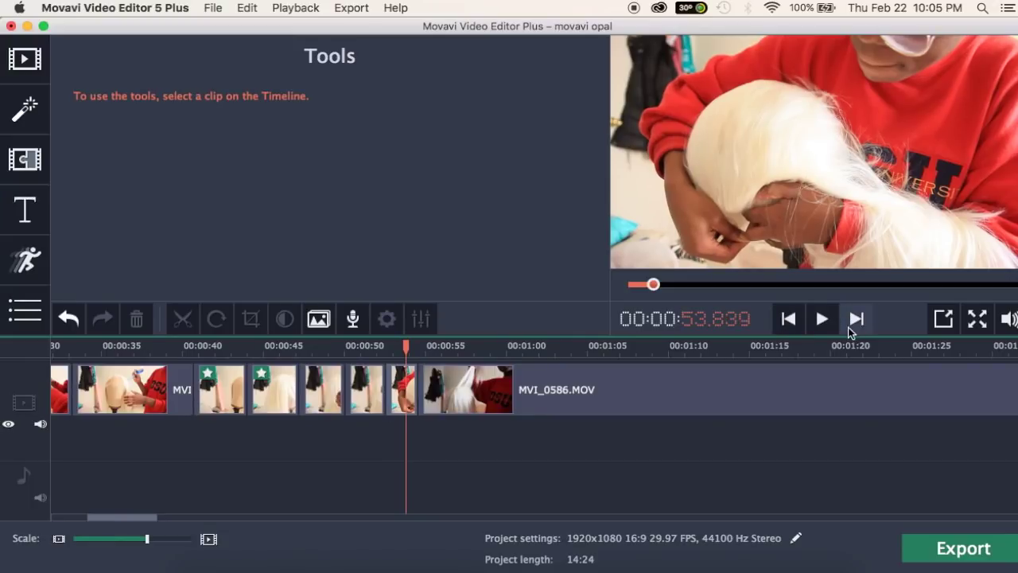
pyautogui.click(854, 322)
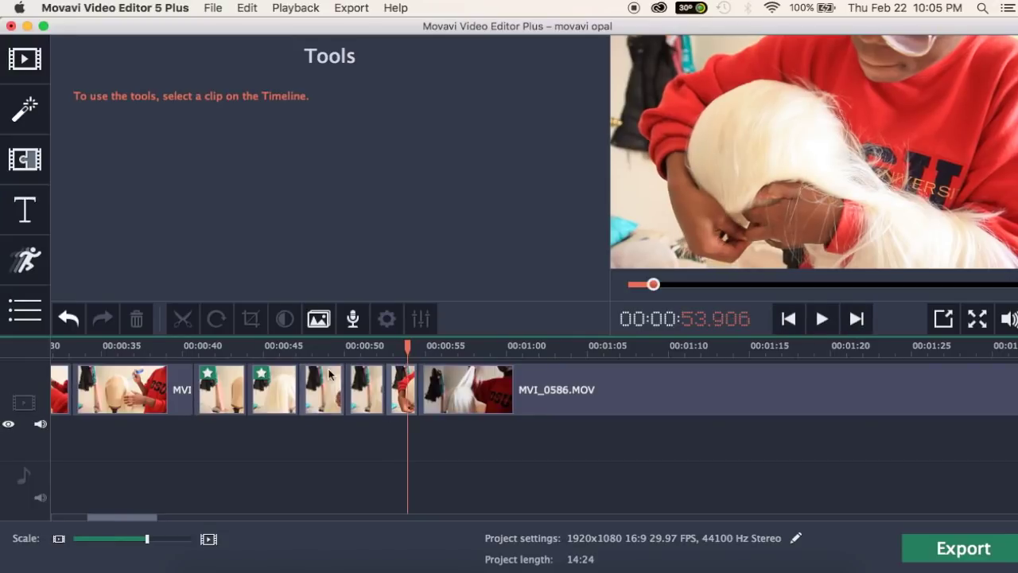
pyautogui.click(851, 312)
pyautogui.click(851, 312)
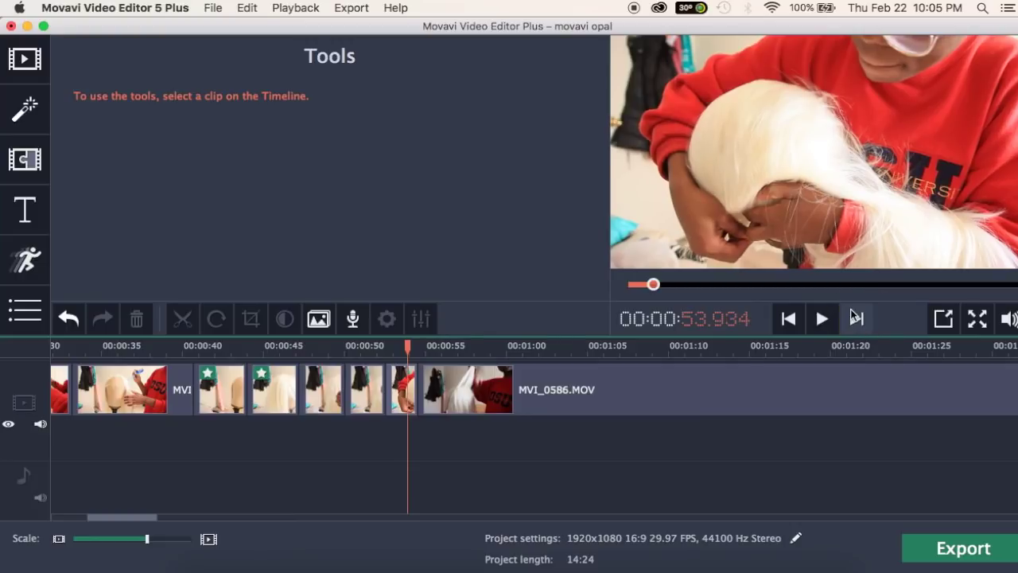
pyautogui.click(853, 315)
pyautogui.click(853, 315)
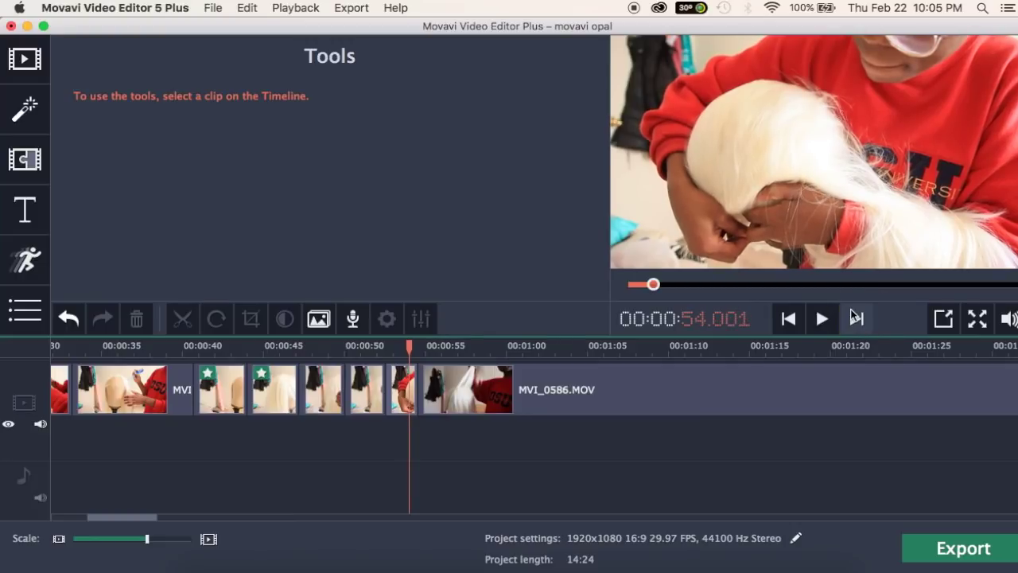
pyautogui.click(852, 315)
pyautogui.click(852, 315)
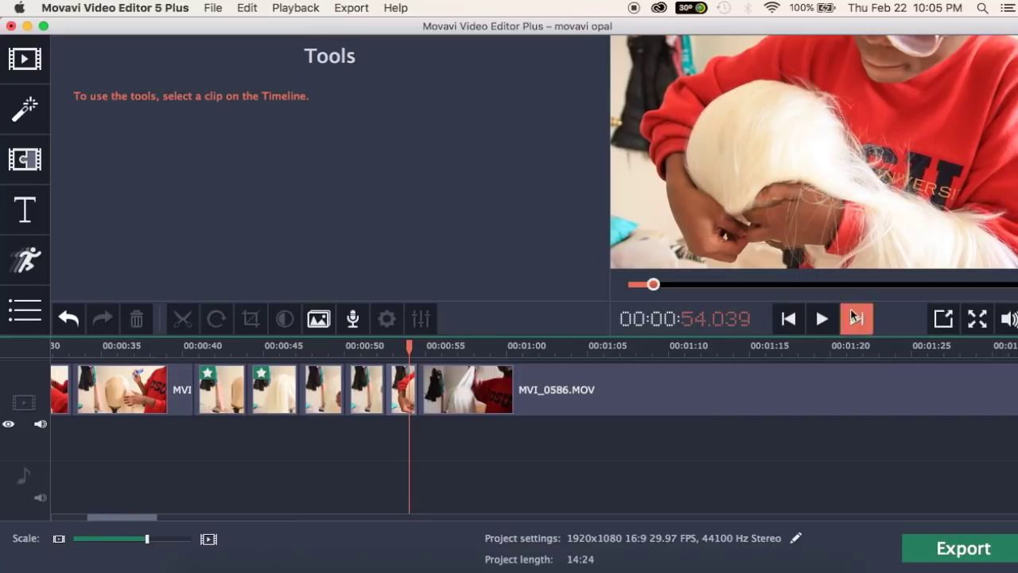
pyautogui.click(853, 315)
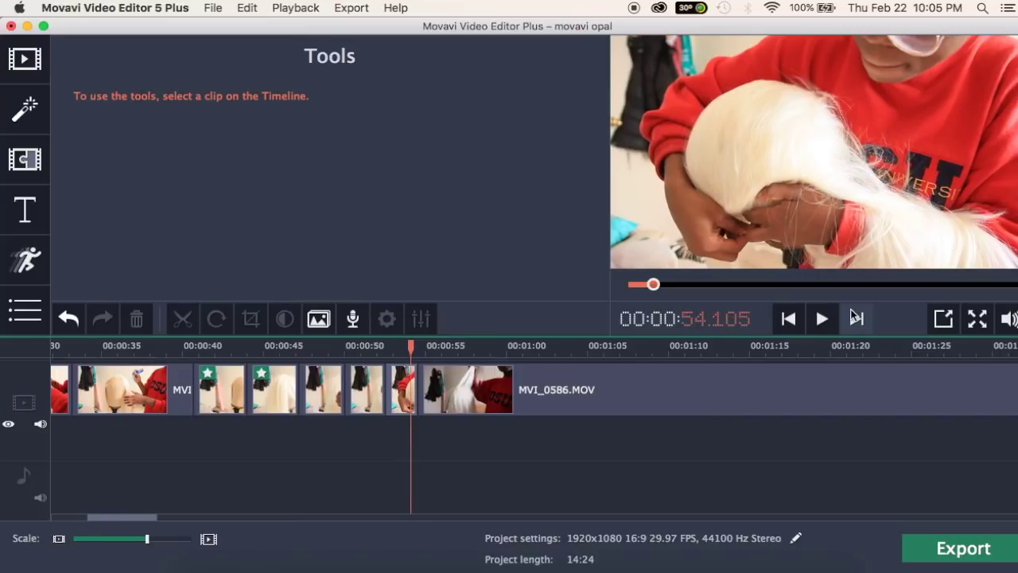
pyautogui.click(852, 315)
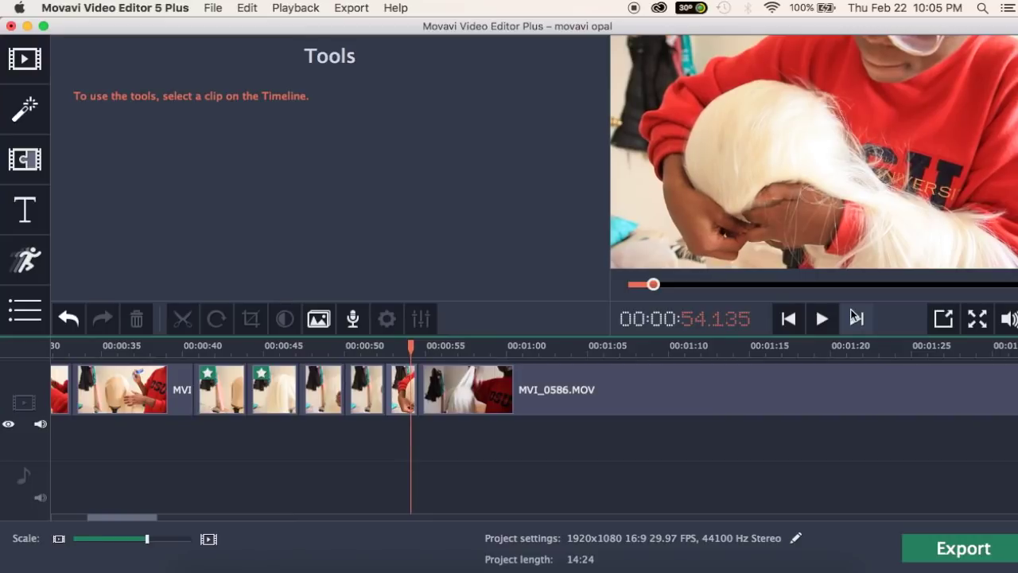
pyautogui.click(853, 315)
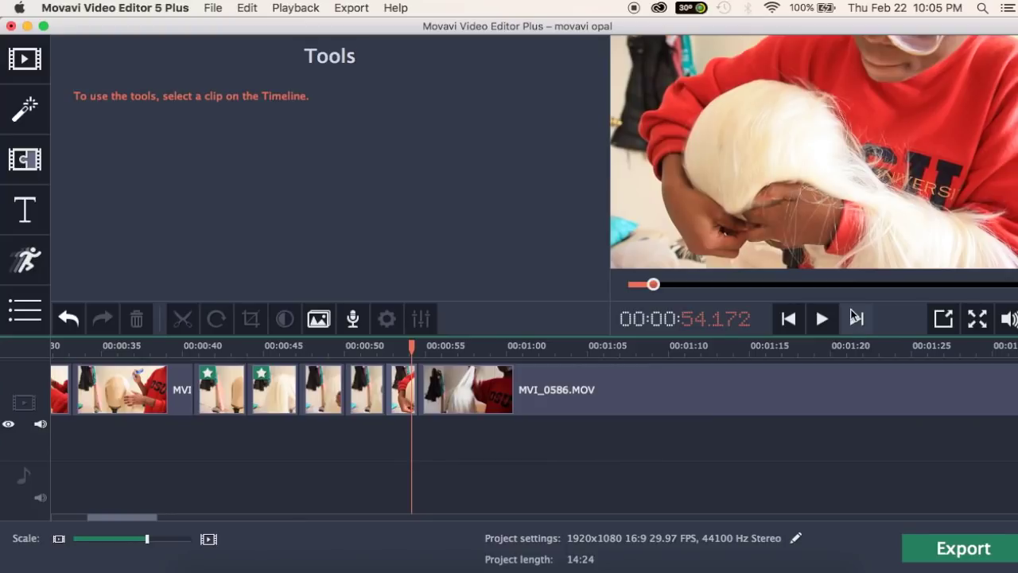
pyautogui.click(852, 315)
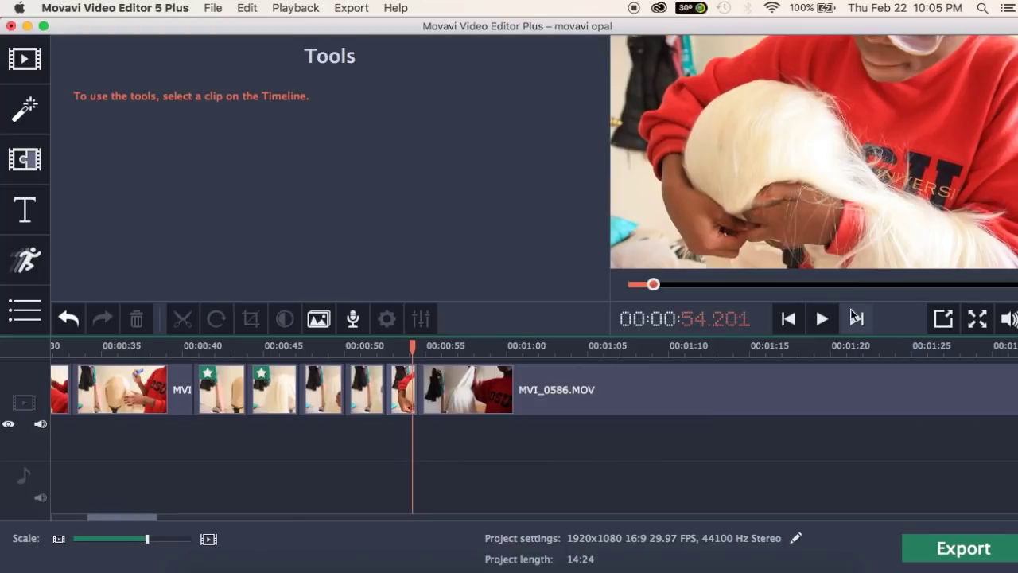
# Detach the preview player into its own window and attach it back to the editor
pyautogui.click(944, 319)
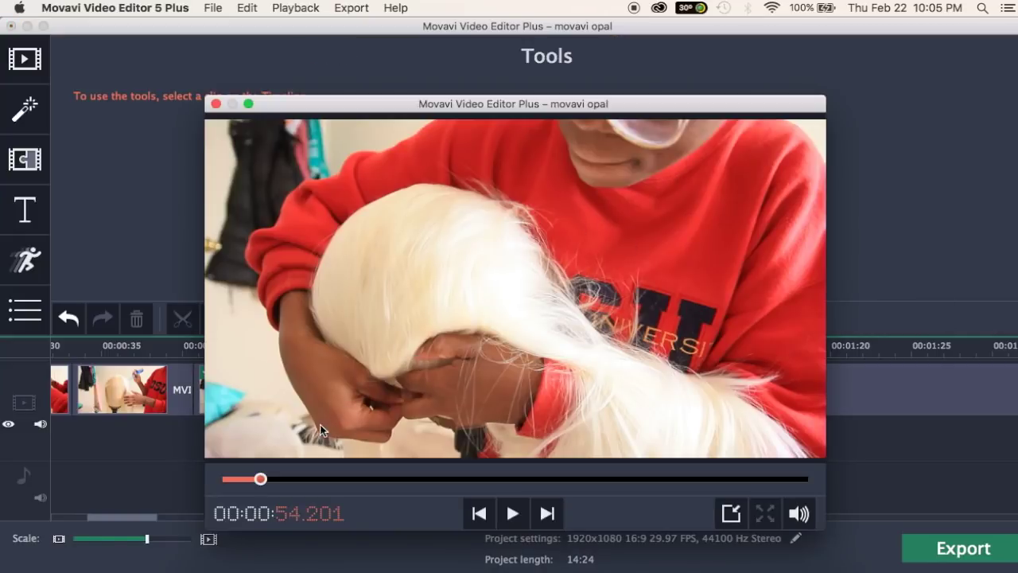
pyautogui.click(730, 511)
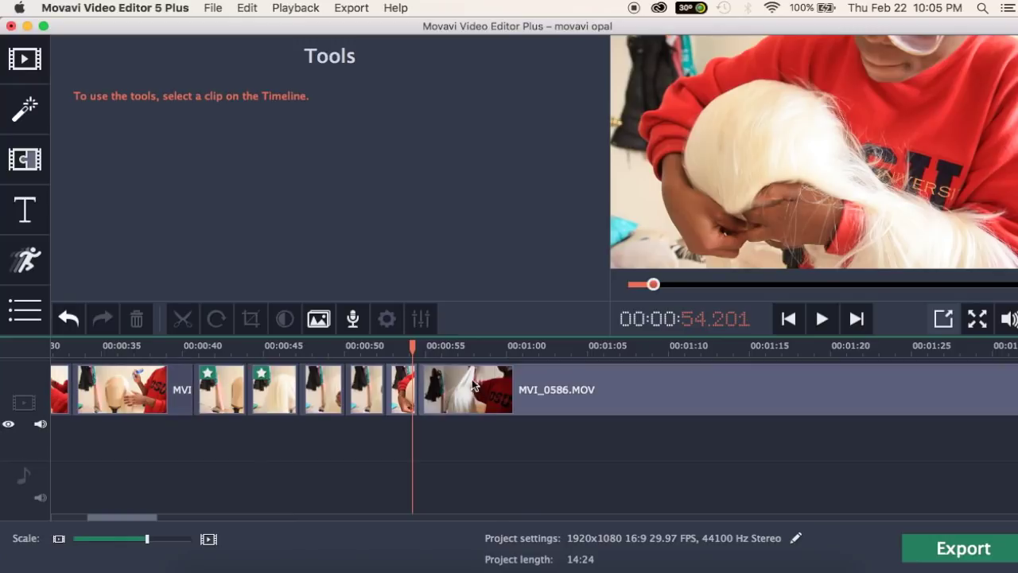
# Return the playhead to the start of the timeline and select the first clip
pyautogui.click(408, 346)
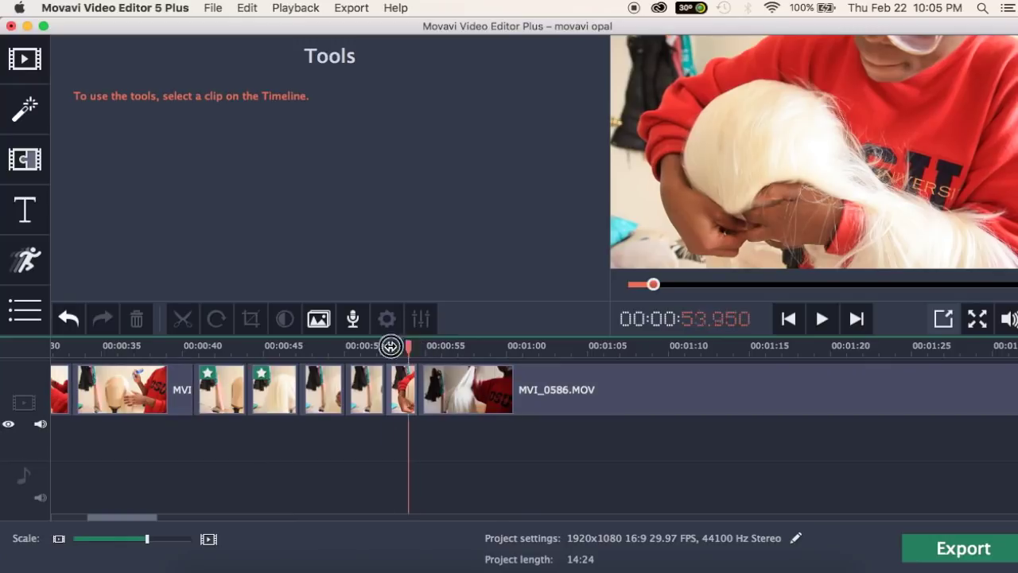
pyautogui.moveTo(391, 345); pyautogui.dragTo(45, 350)
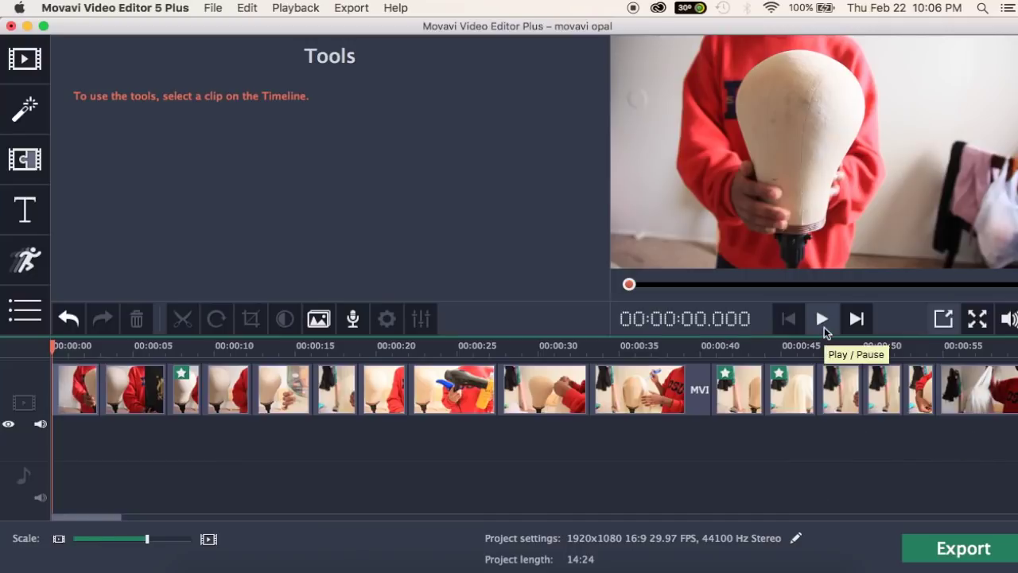
pyautogui.click(613, 427)
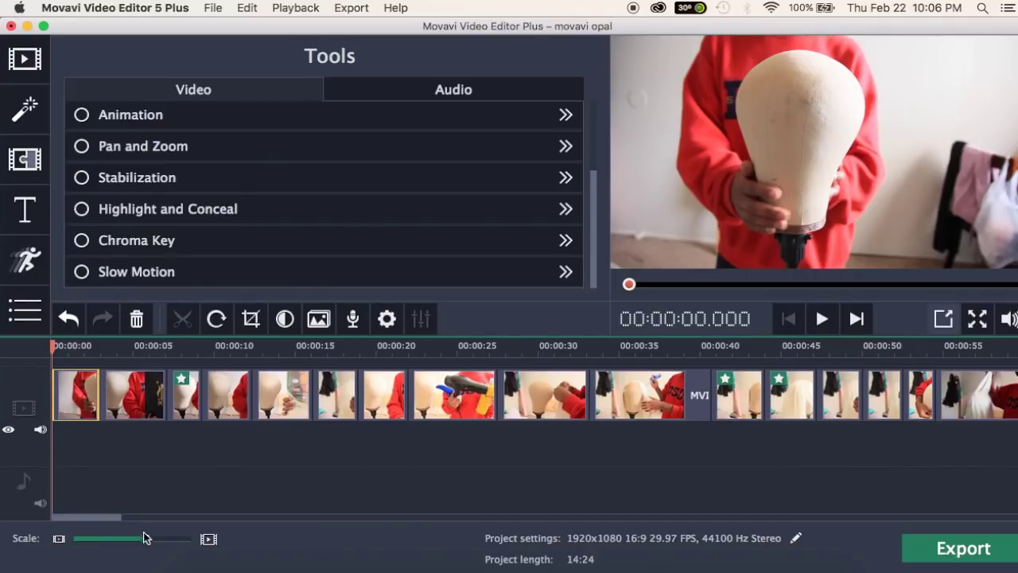
# Zoom the timeline scale out to 1:30 intervals and back in to 2-second intervals
pyautogui.moveTo(149, 541)
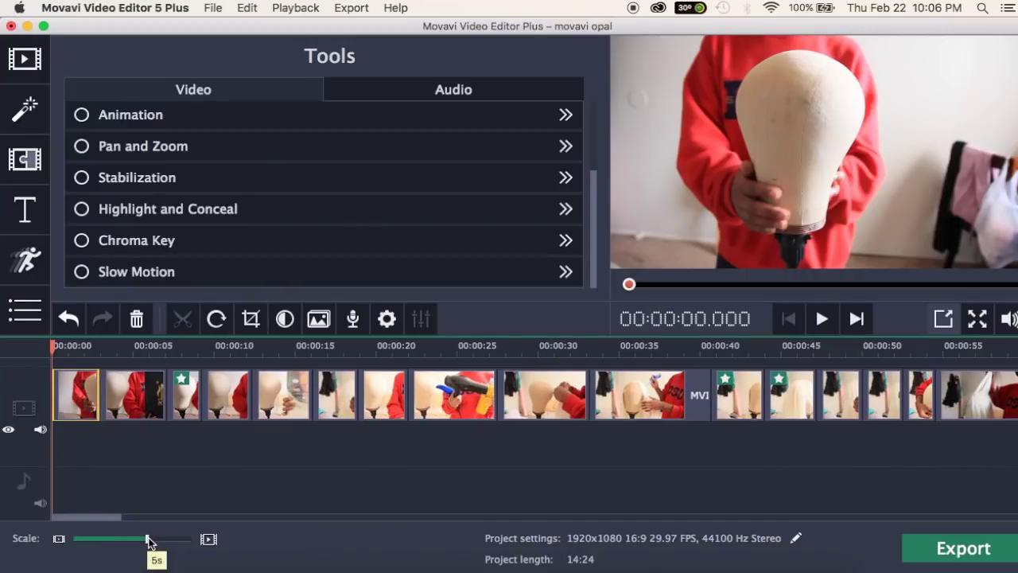
pyautogui.moveTo(149, 540); pyautogui.dragTo(119, 540)
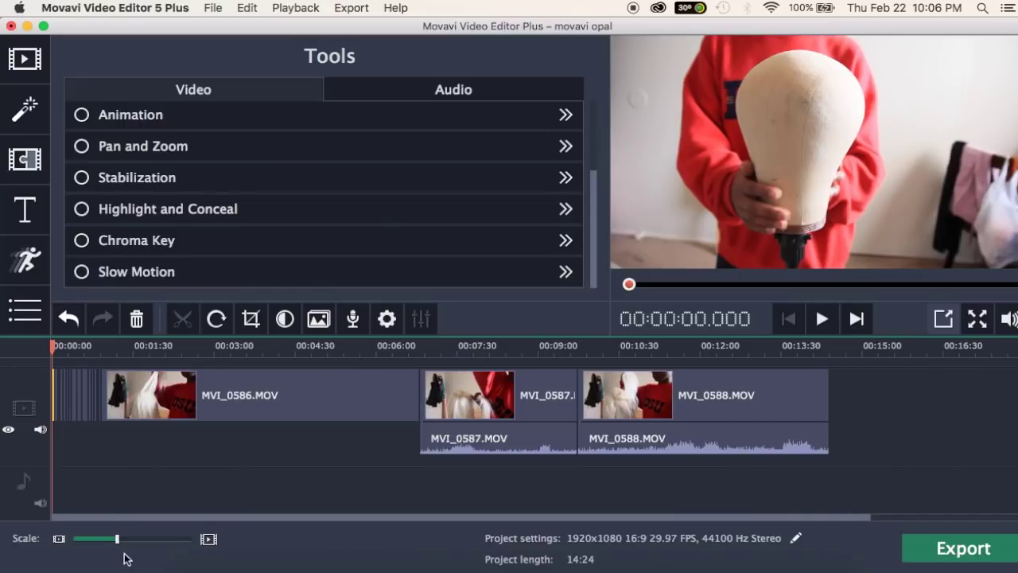
pyautogui.click(118, 542)
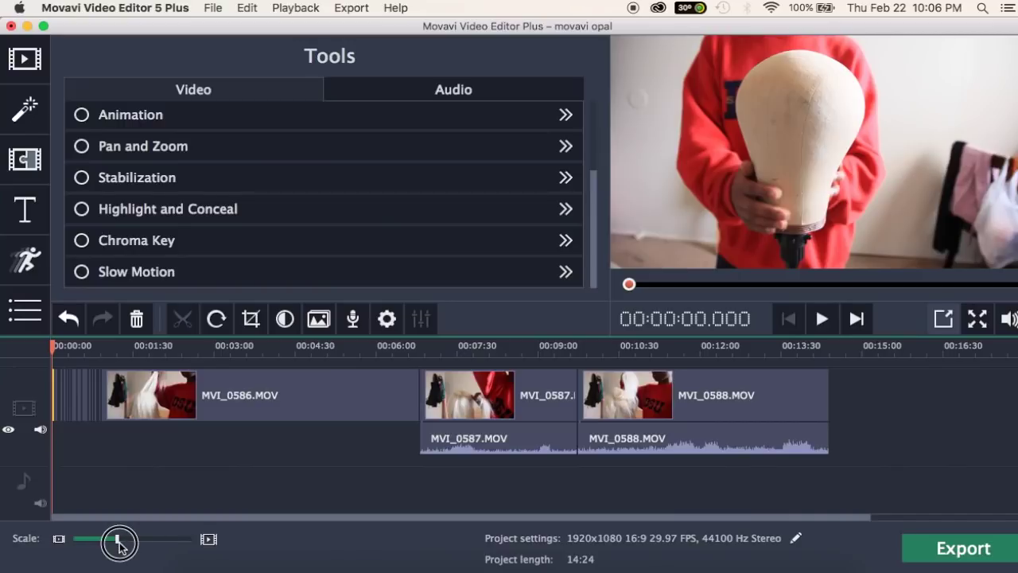
pyautogui.moveTo(118, 542); pyautogui.dragTo(159, 543)
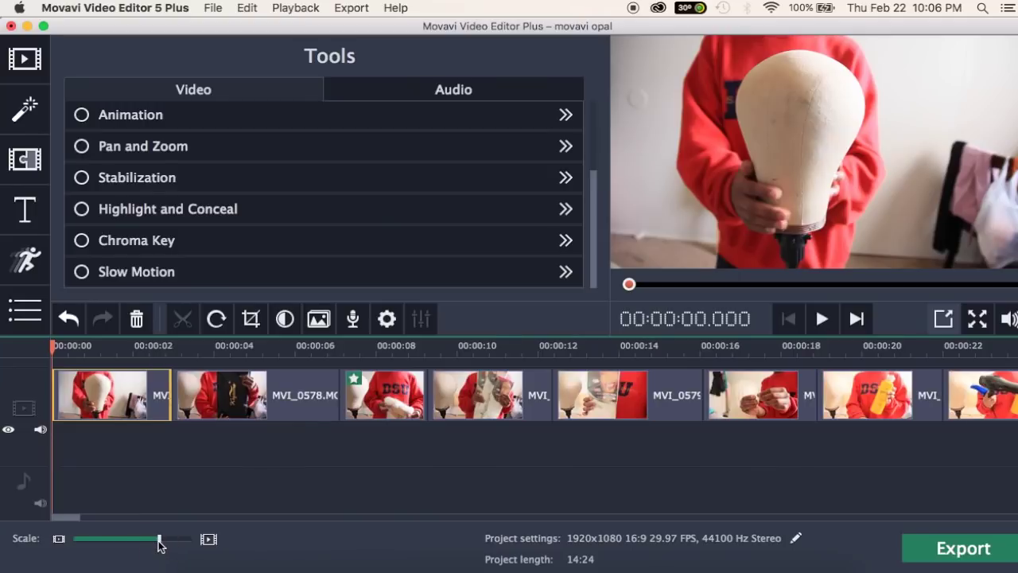
# Place the playhead at 0.5 seconds and look over the title, overlay, video and audio tracks of the timeline
pyautogui.moveTo(52, 347); pyautogui.dragTo(71, 346)
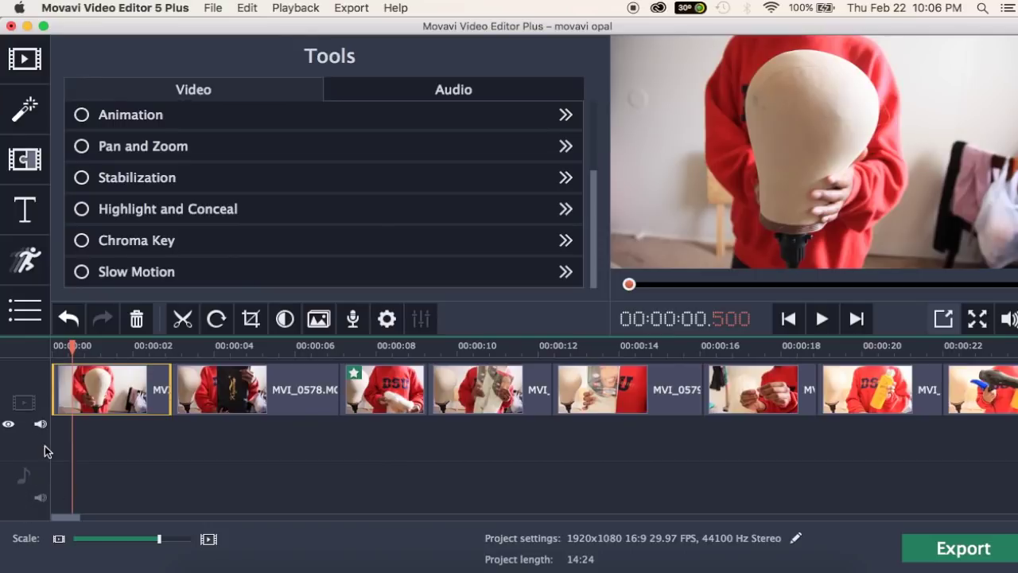
pyautogui.hscroll(5, 45, 446)
pyautogui.scroll(3, 45, 446)
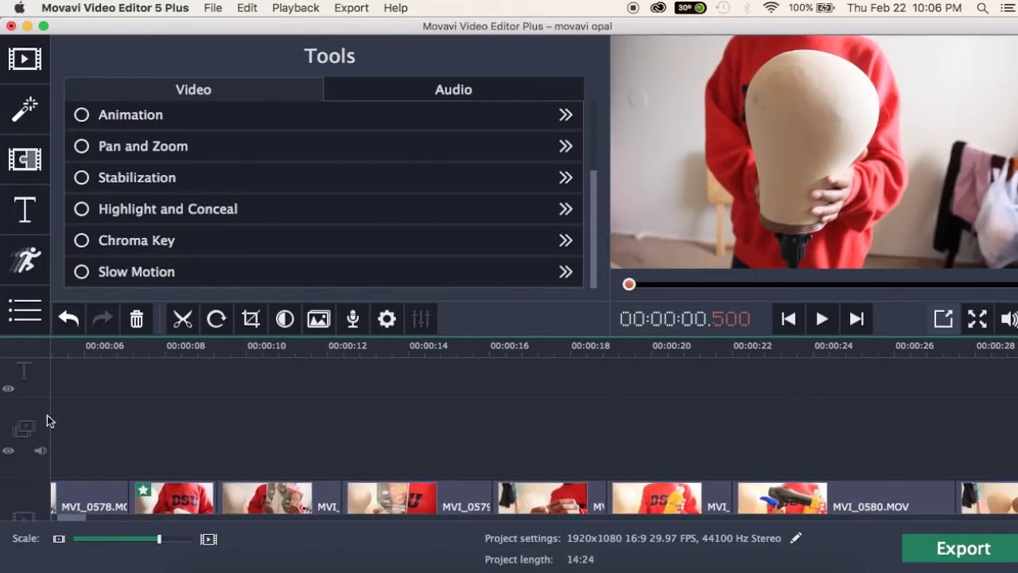
pyautogui.hscroll(2, 45, 393)
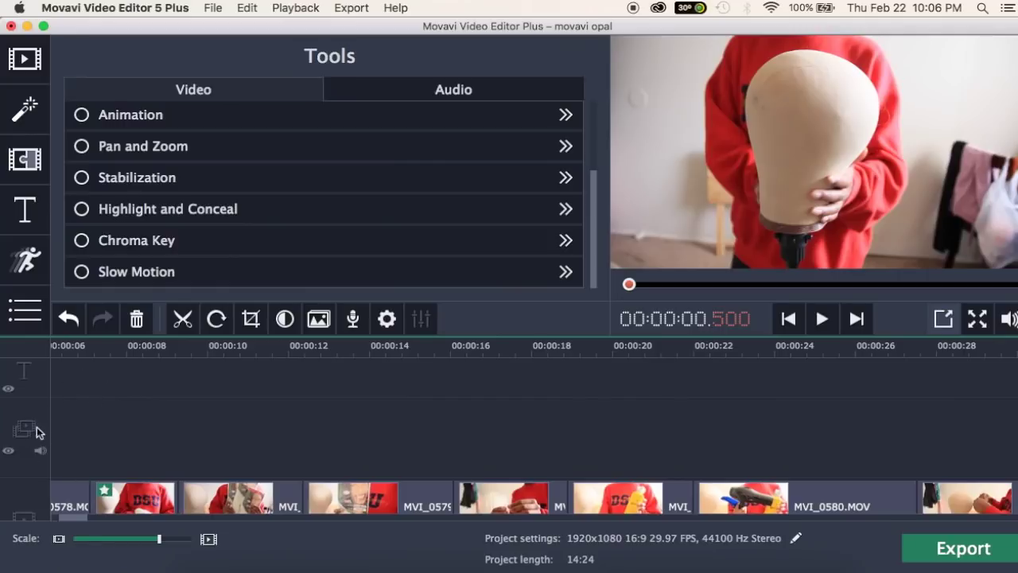
pyautogui.scroll(-3, 50, 429)
pyautogui.hscroll(-5, 50, 429)
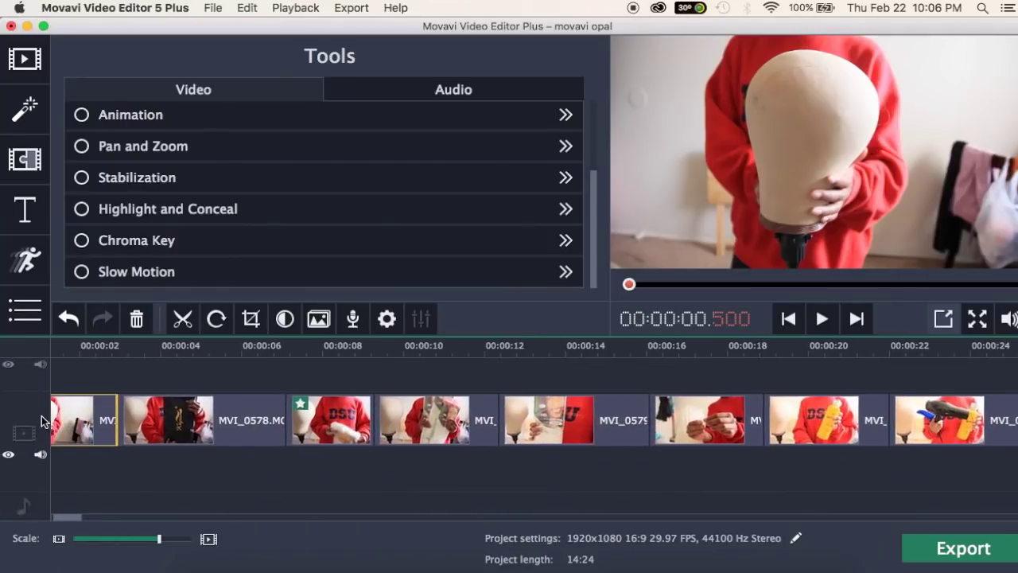
# Examine the timeline's track layout, from the title and overlay tracks down to the video and audio tracks
pyautogui.scroll(2, 78, 386)
pyautogui.hscroll(-3, 79, 385)
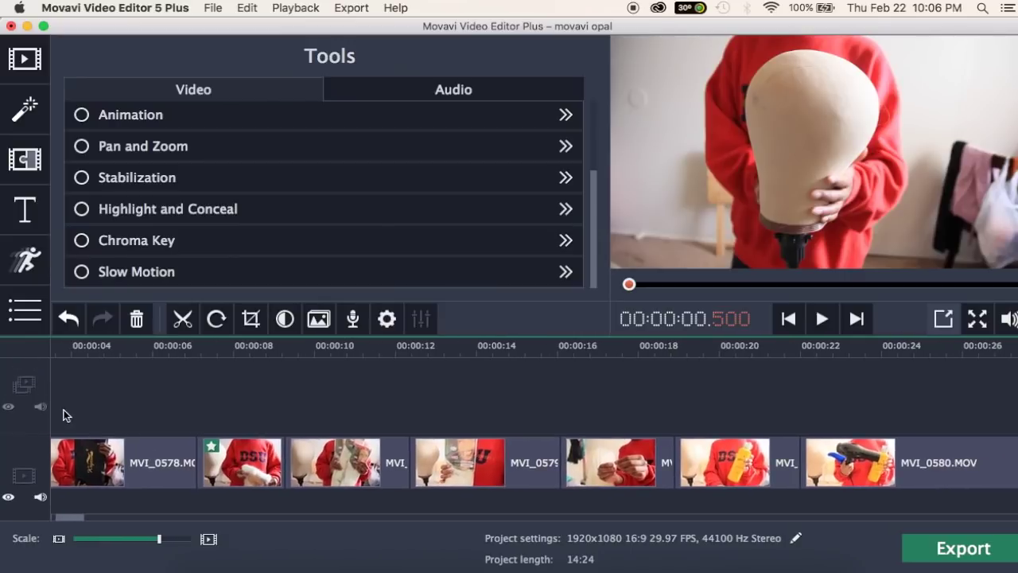
pyautogui.scroll(-3, 63, 410)
pyautogui.hscroll(-1, 57, 419)
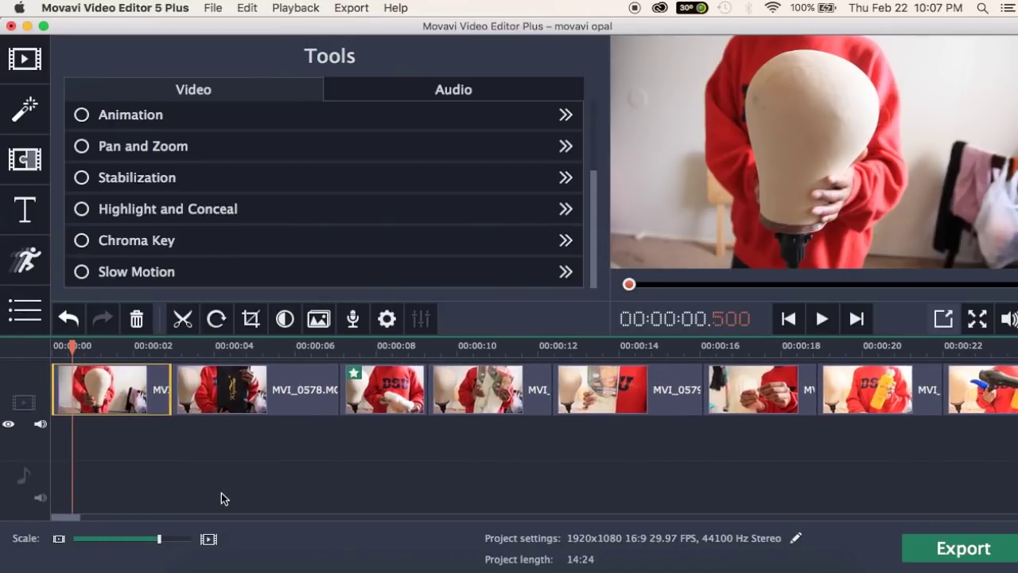
pyautogui.scroll(3, 221, 492)
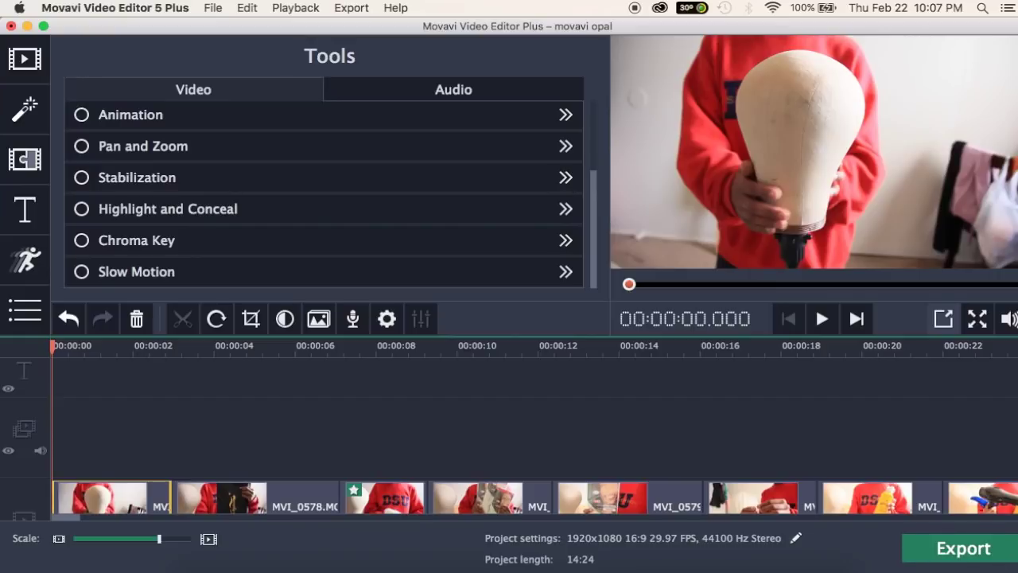
# Open the export settings and look through the available video file formats
pyautogui.click(948, 539)
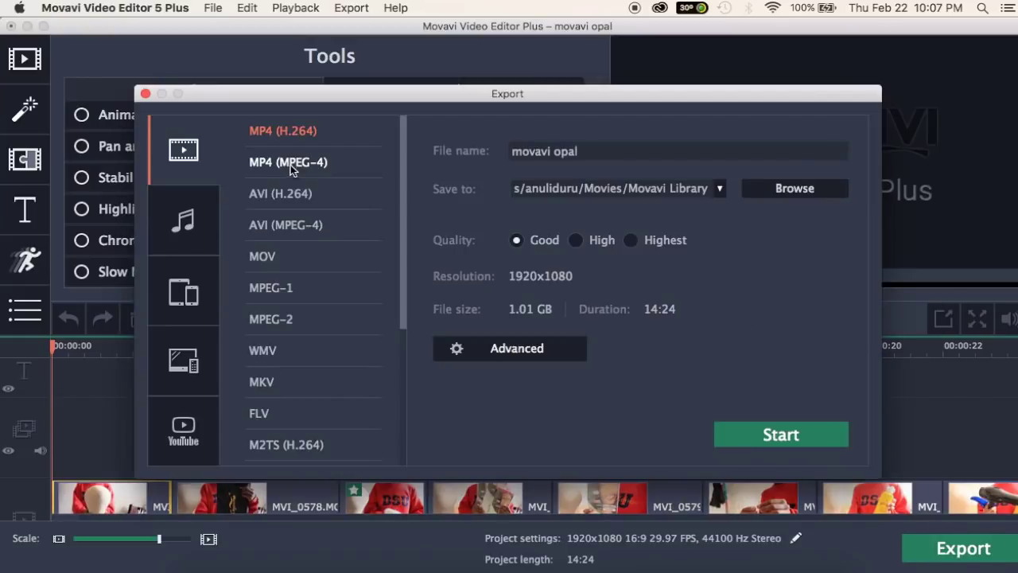
pyautogui.scroll(-5, 290, 165)
pyautogui.scroll(5, 291, 166)
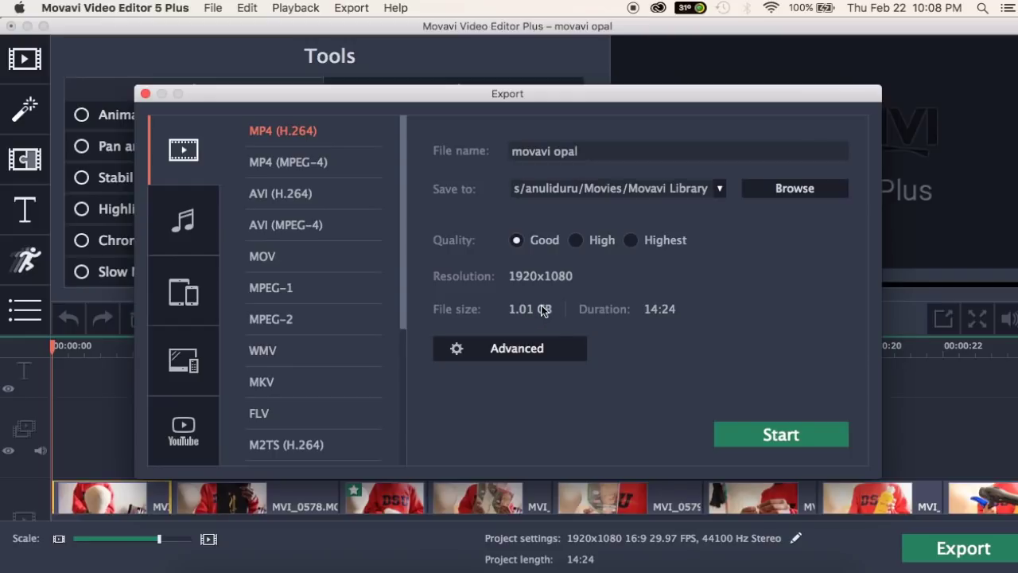
# Set the export quality to Highest, view the destination folders without choosing one, and leave the export settings without exporting
pyautogui.click(632, 243)
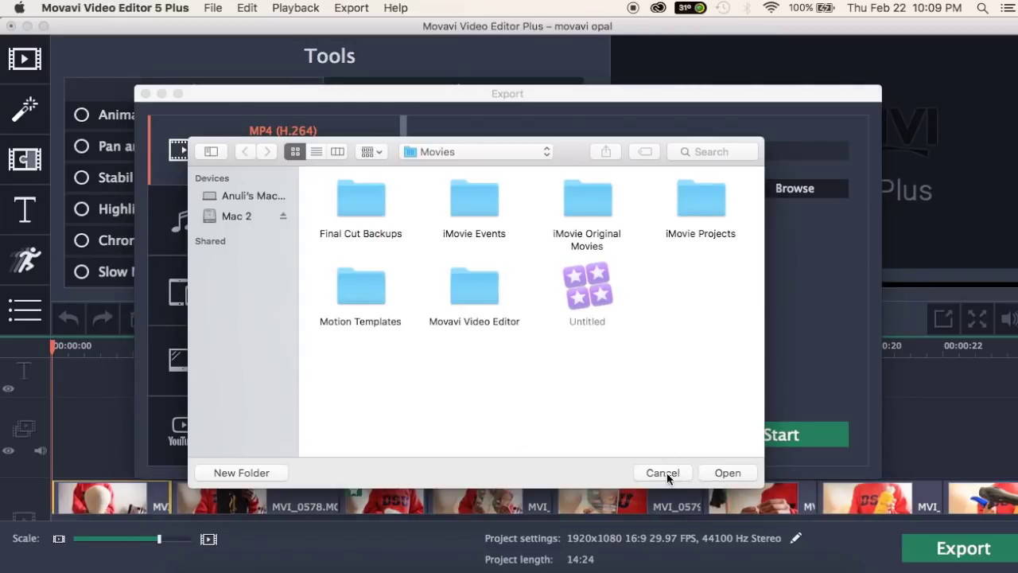
pyautogui.click(661, 471)
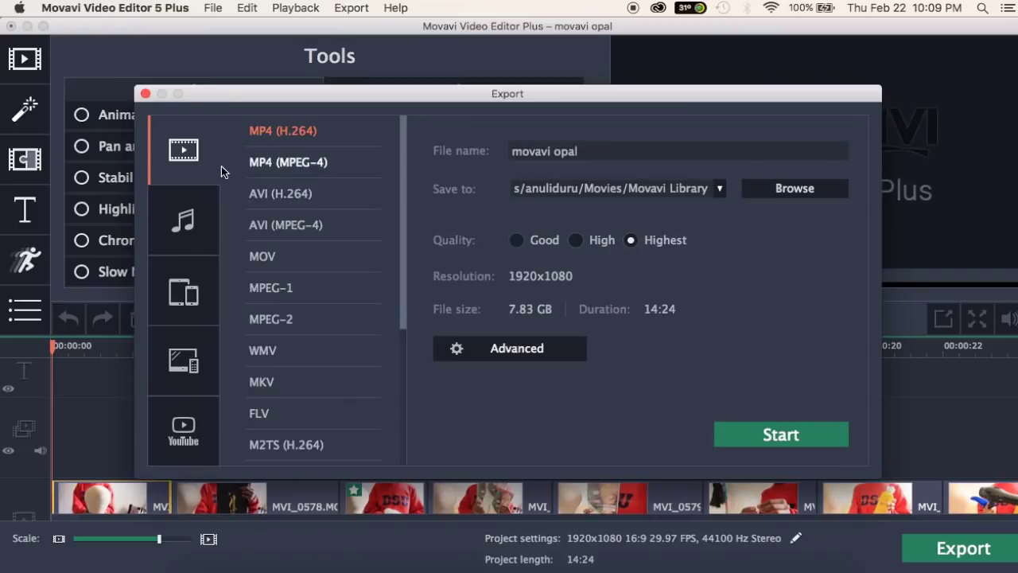
pyautogui.click(146, 94)
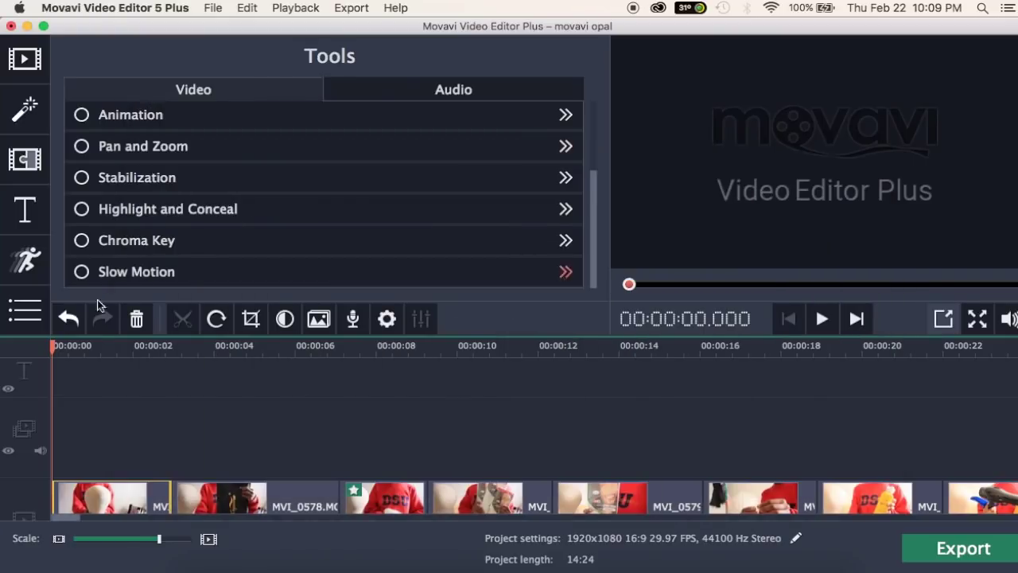